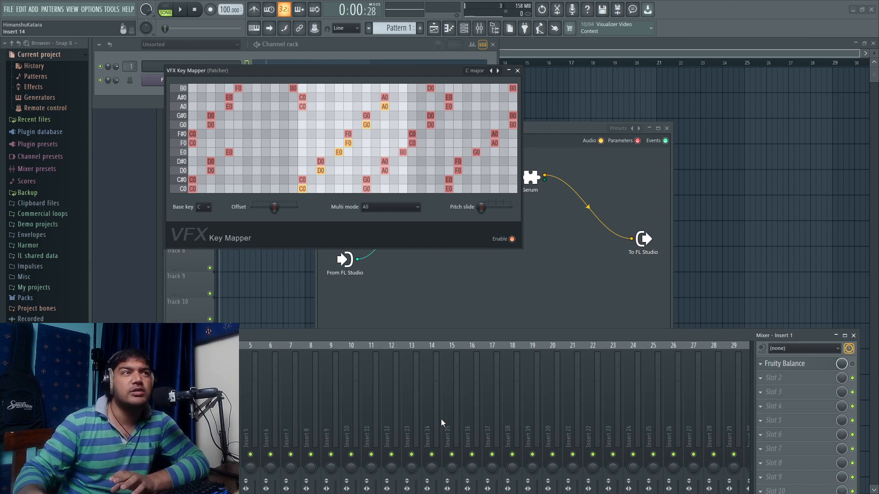
Close the VFX Key Mapper window, open the Patcher channel's piano roll, and play the pattern once through.
left_click(517, 70)
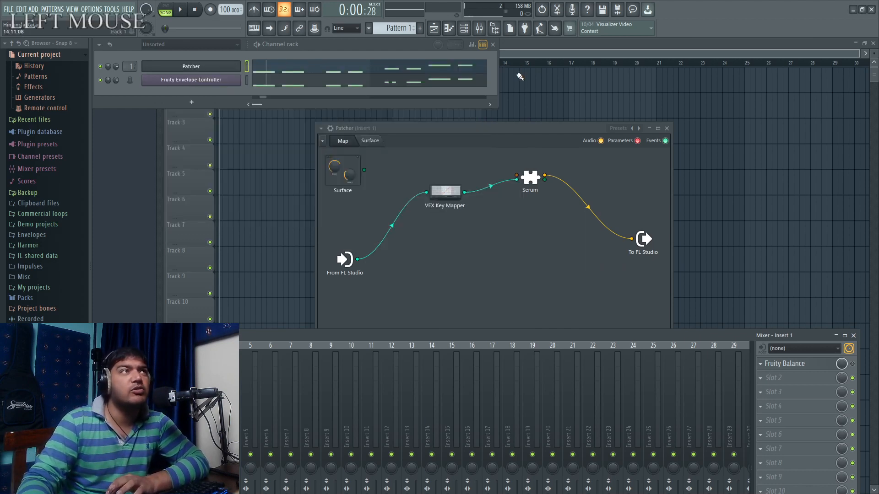
left_click(346, 71)
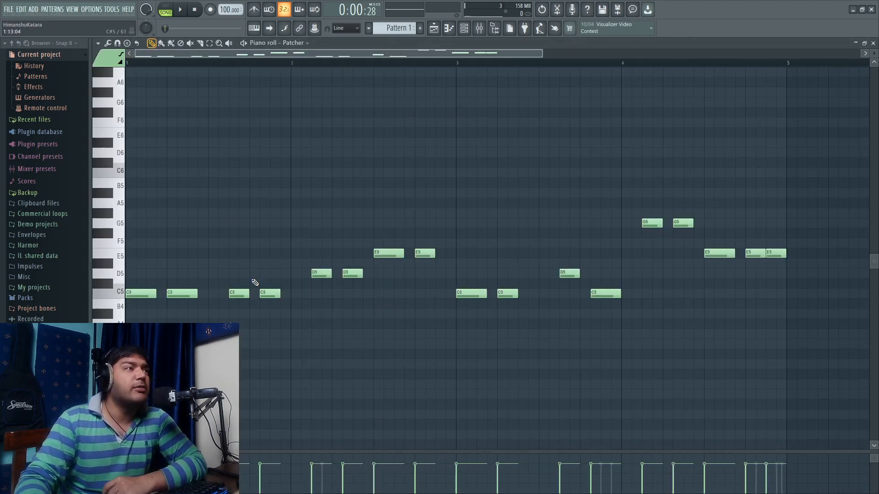
left_click(183, 9)
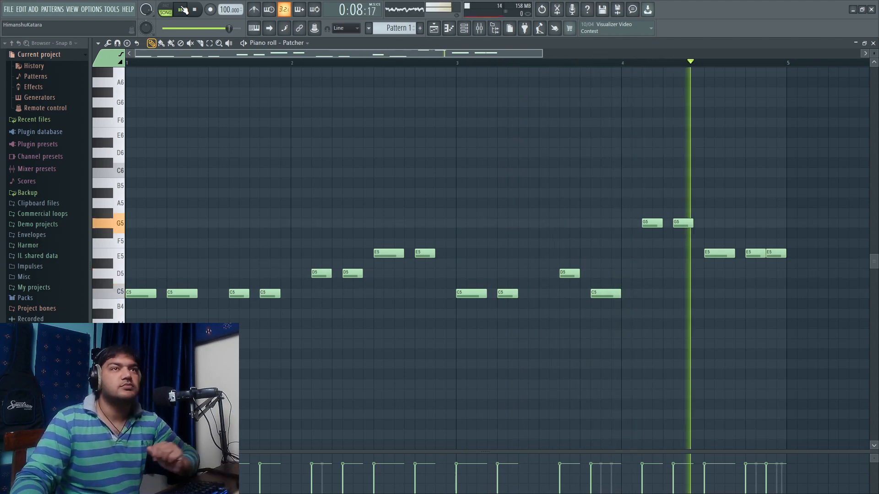
left_click(198, 10)
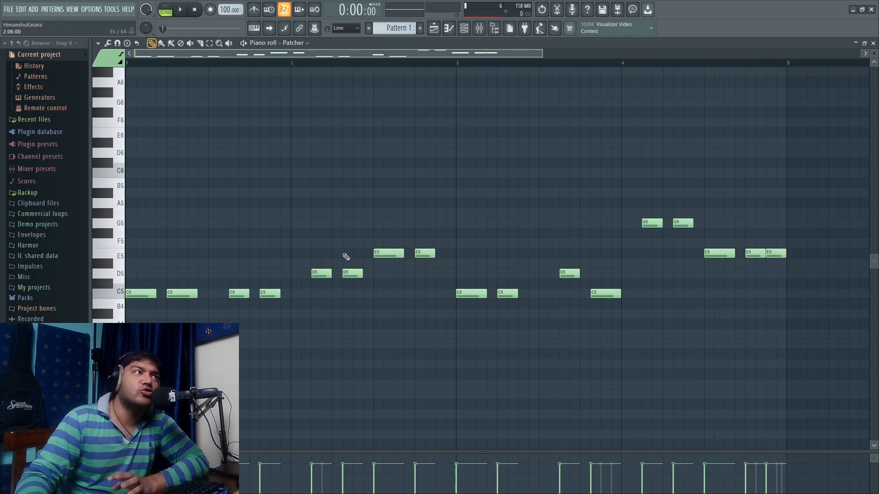
Raise the two D5 notes in bar 2 to D#5 and audition the change.
key("ctrl")
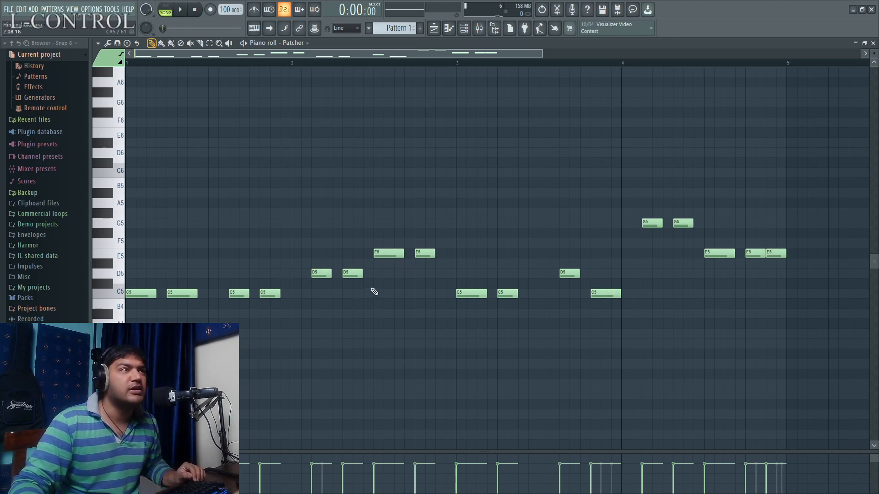
left_click_drag(374, 292, 319, 264)
right_click(387, 308)
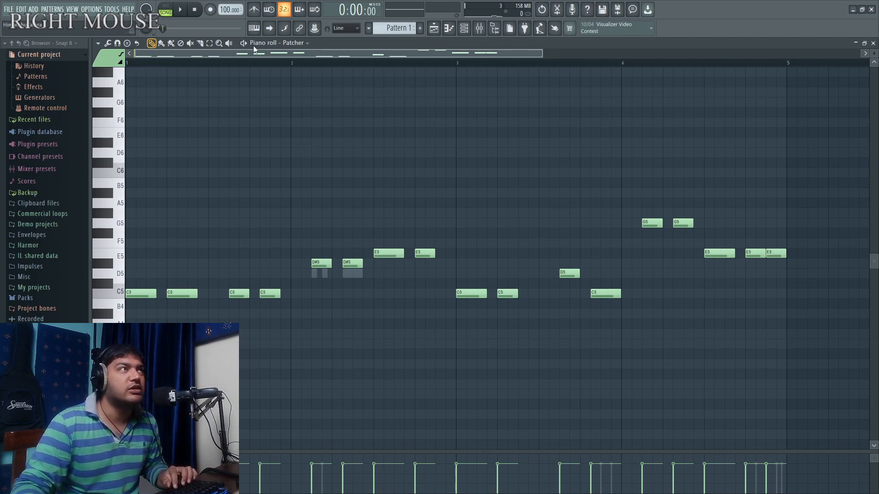
key("space")
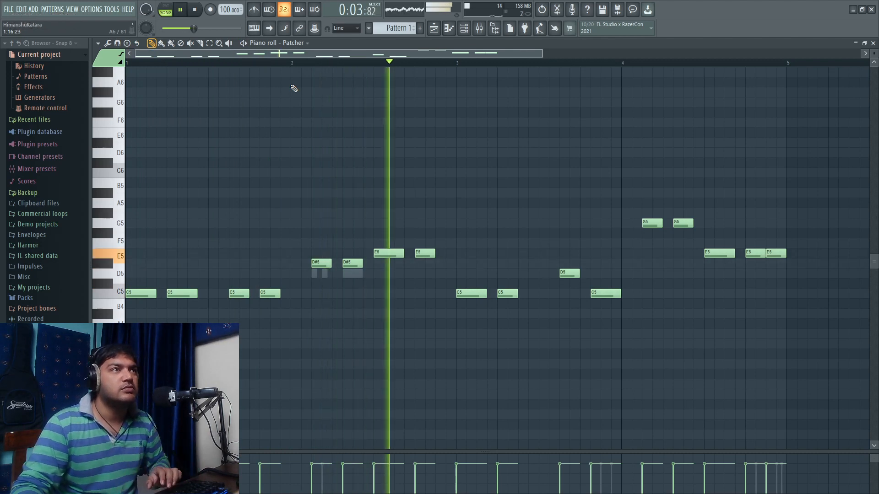
key("space")
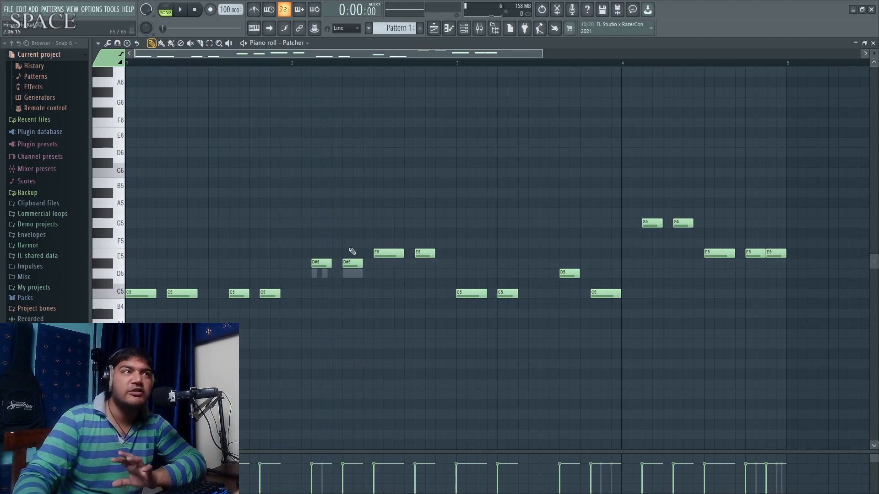
Move the two D#5 notes in bar 2 back to D5 and deselect them.
left_click_drag(369, 286, 322, 282)
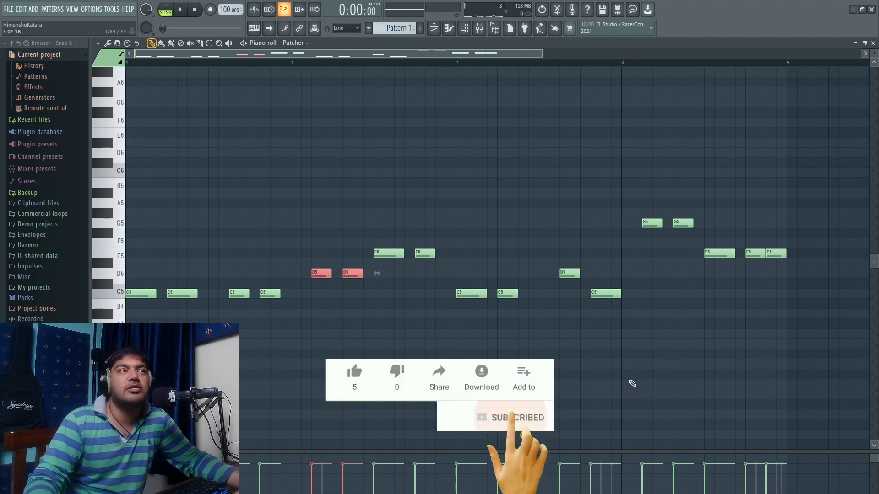
right_click(650, 338)
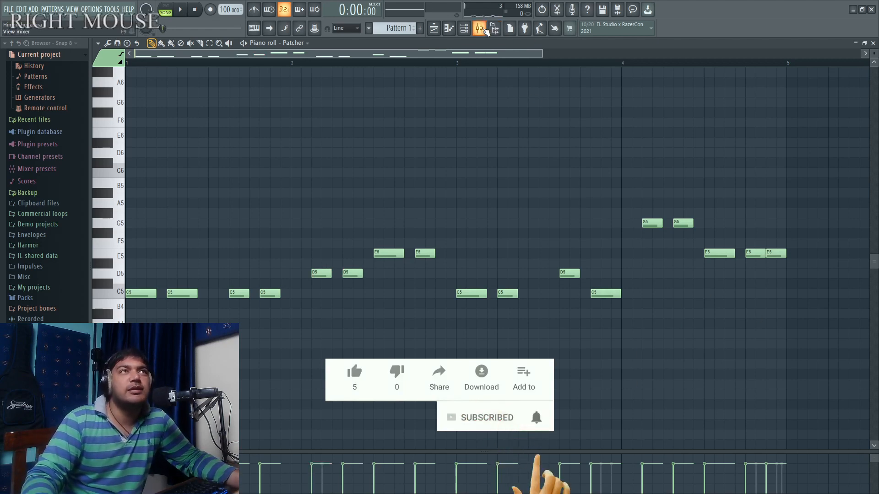
Enable the Fruity Balance effect on mixer Insert 1 and play the melody from the piano roll.
left_click(479, 29)
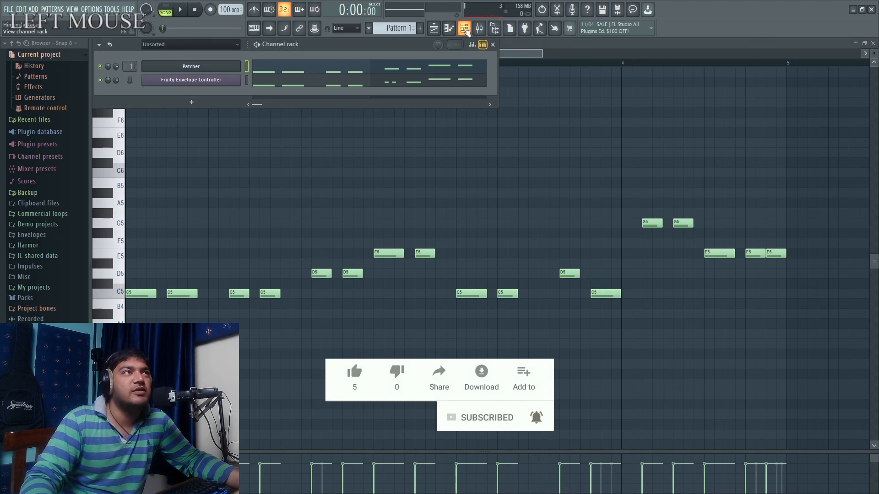
left_click(479, 28)
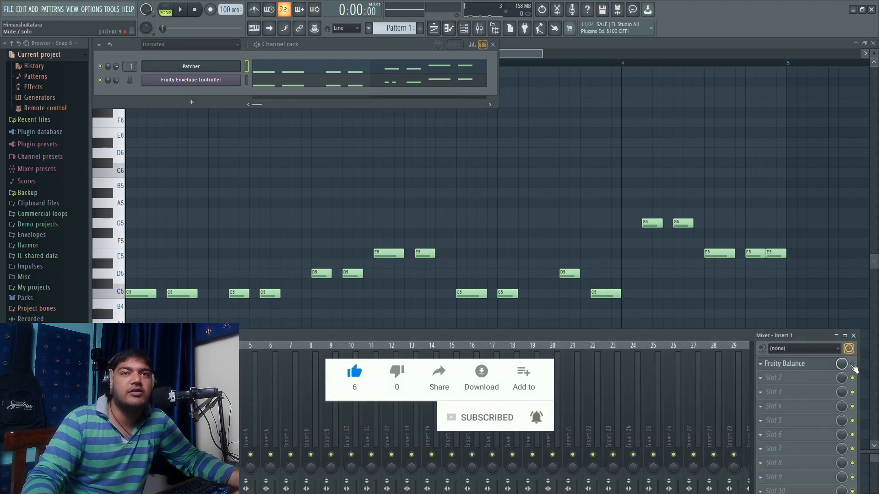
left_click(853, 365)
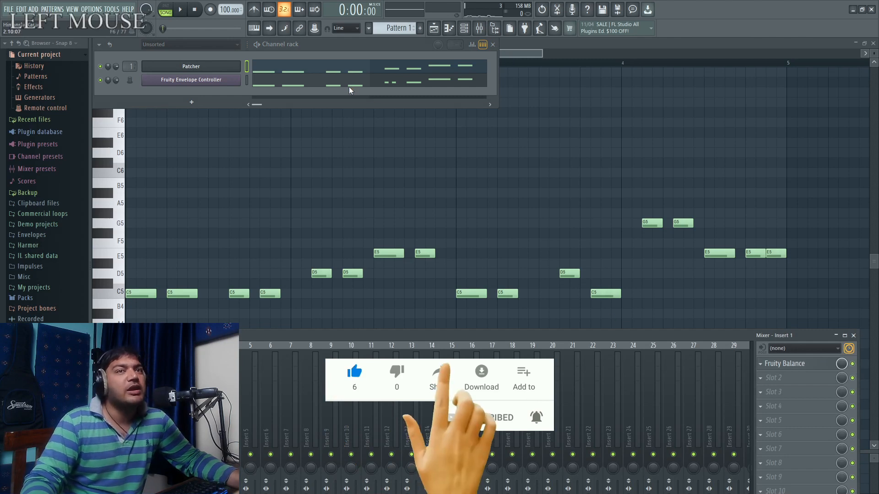
left_click(515, 54)
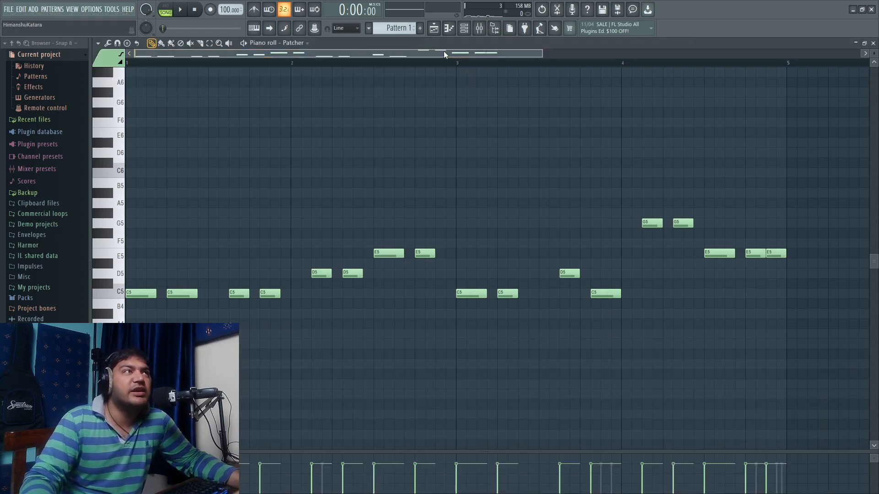
left_click(181, 12)
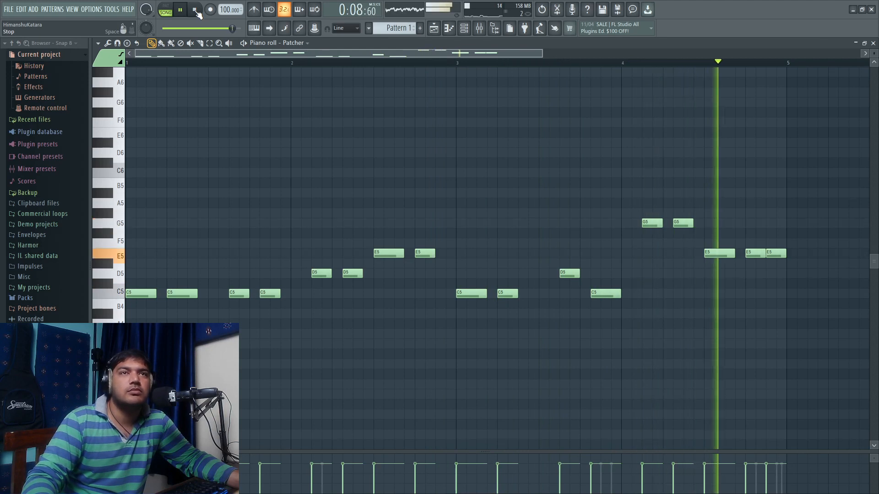
left_click(196, 10)
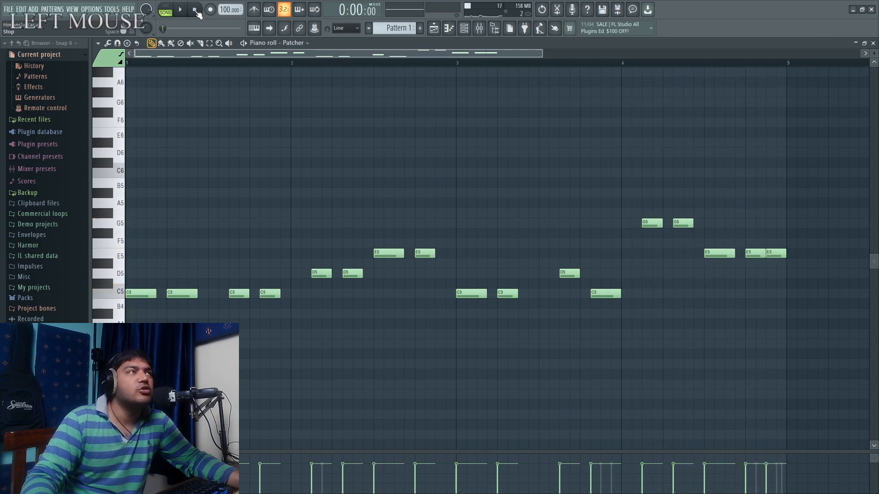
Bypass Fruity Balance on mixer Insert 1 and briefly play the melody for comparison.
left_click(482, 30)
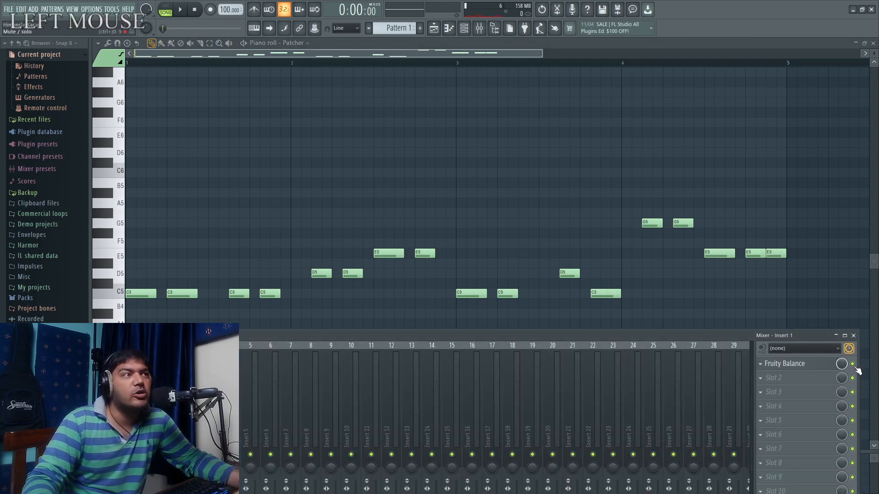
left_click(852, 364)
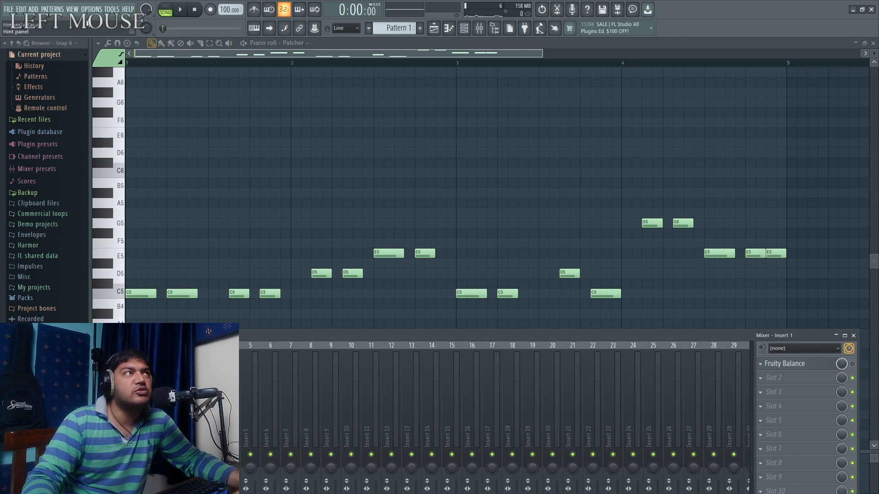
left_click(184, 9)
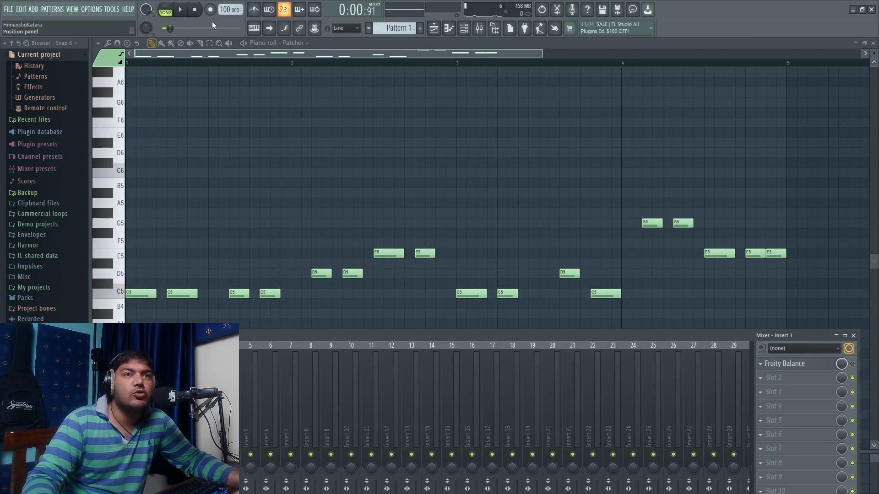
Re-enable Fruity Balance on Insert 1, audition the melody again, and close the mixer.
left_click(852, 364)
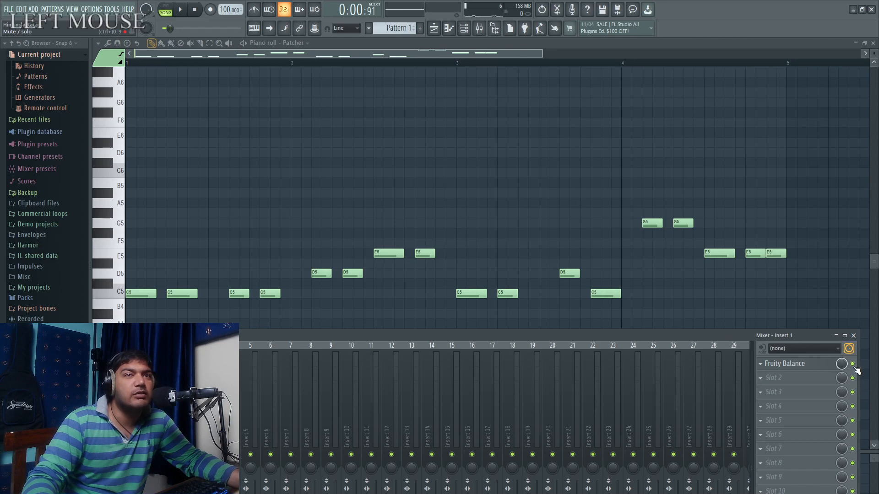
left_click(194, 9)
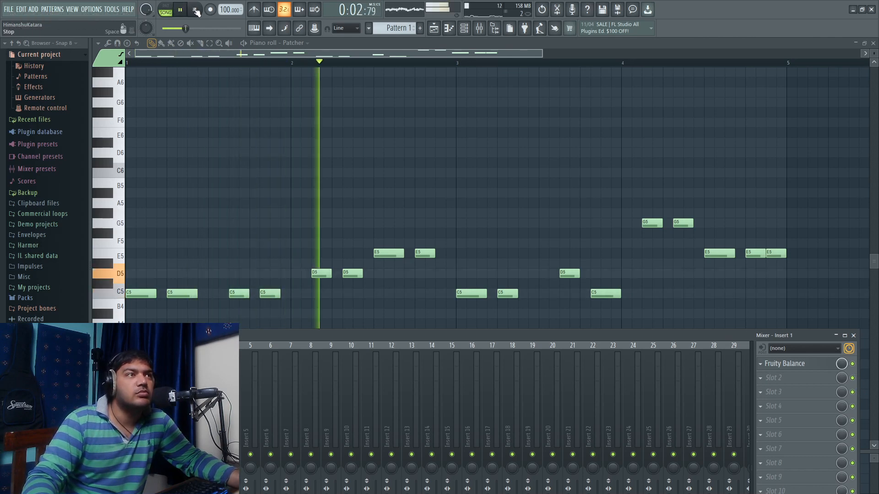
left_click(198, 12)
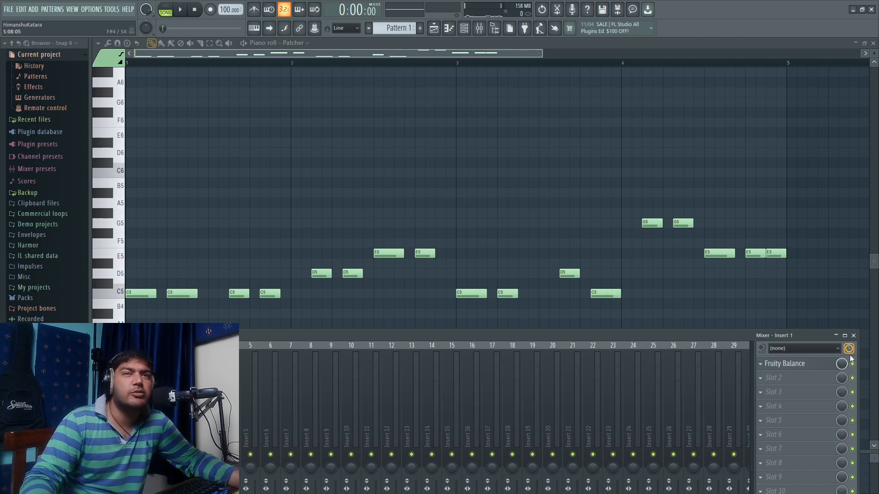
left_click(853, 335)
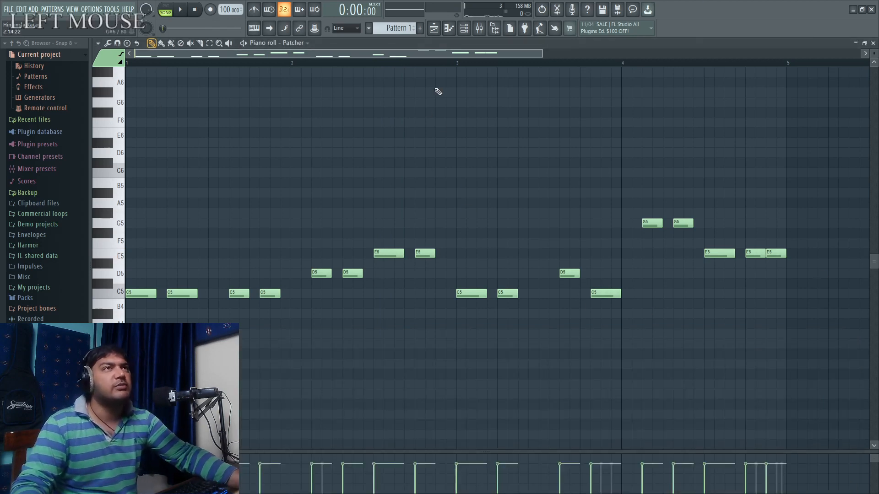
Show the mixer and channel rack, and open the Patcher channel's map with its window moved clear of the mixer's effect slots.
left_click(479, 28)
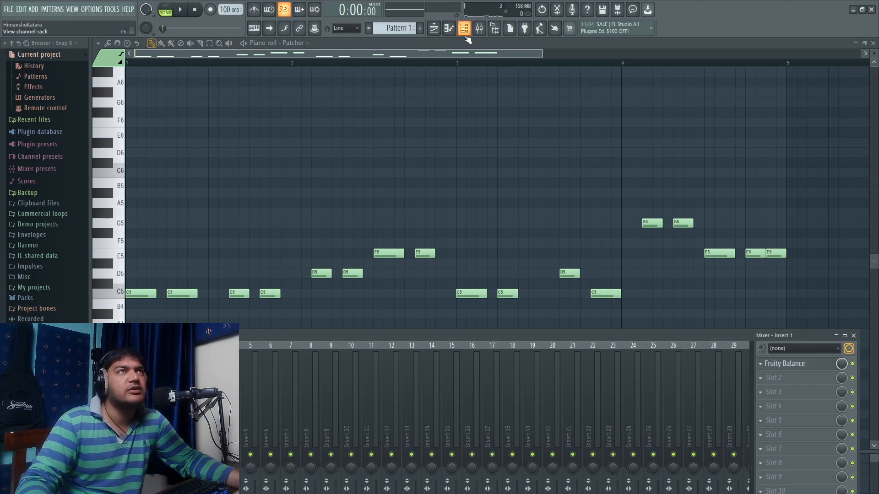
left_click(464, 28)
left_click(207, 66)
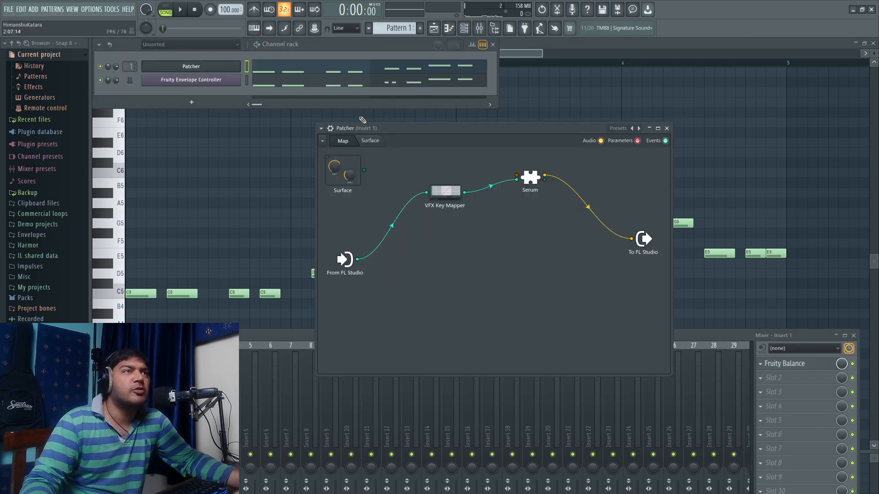
left_click_drag(520, 131, 435, 139)
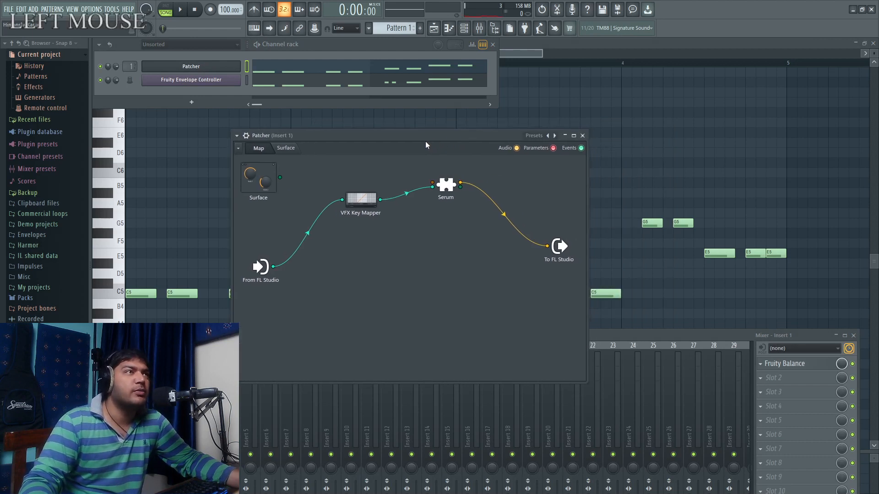
Open the VFX Key Mapper from the Patcher map and move its window below the channel rack.
key("super+KP_Add")
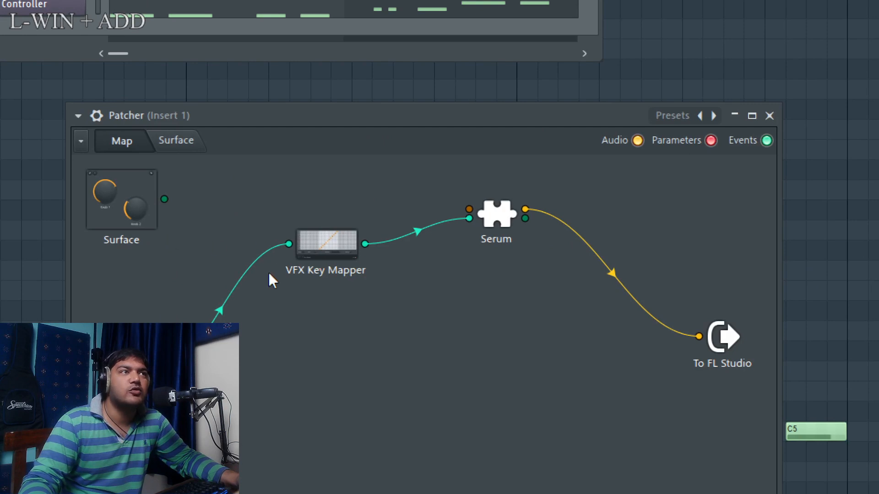
left_click(328, 248)
key("super+KP_Subtract")
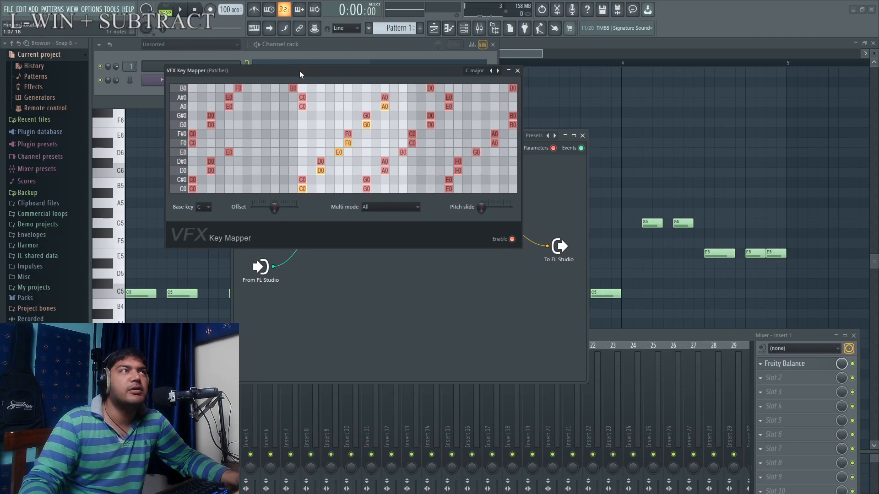
left_click_drag(299, 70, 356, 102)
key("super+KP_Add")
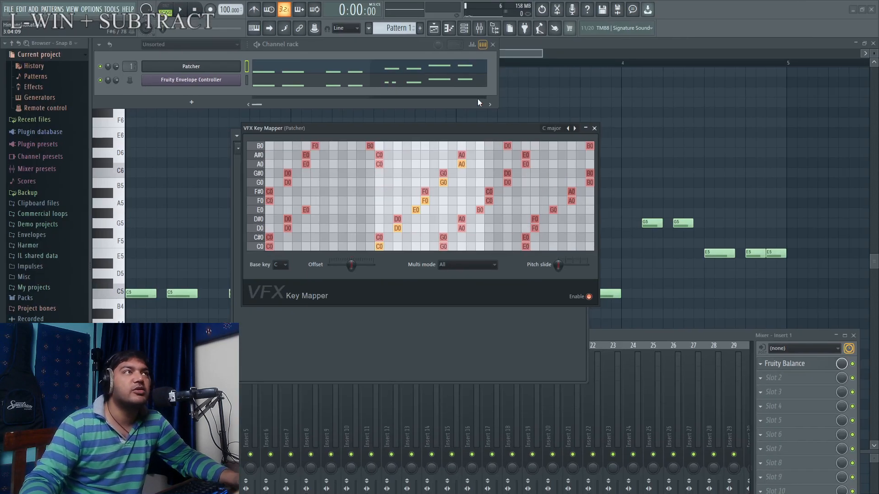
Bypass Fruity Balance on mixer Insert 1 and bring the VFX Key Mapper window back into focus.
left_click(852, 364)
key("super+plus")
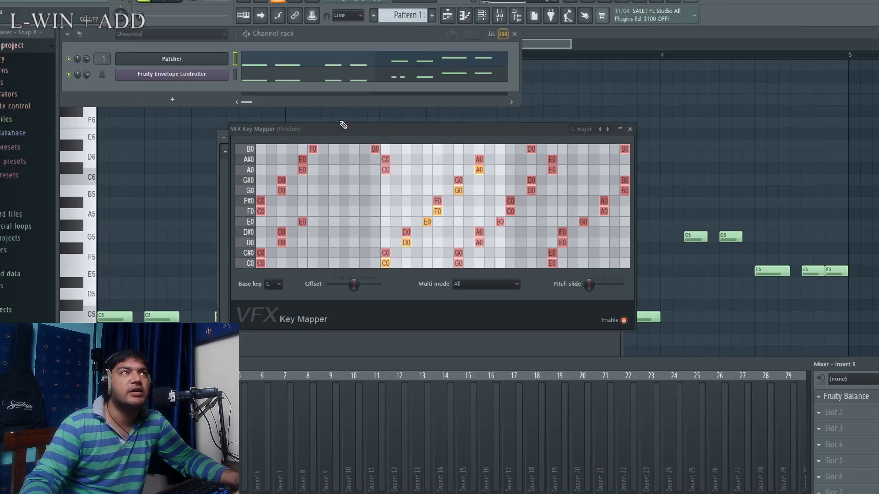
left_click(373, 127)
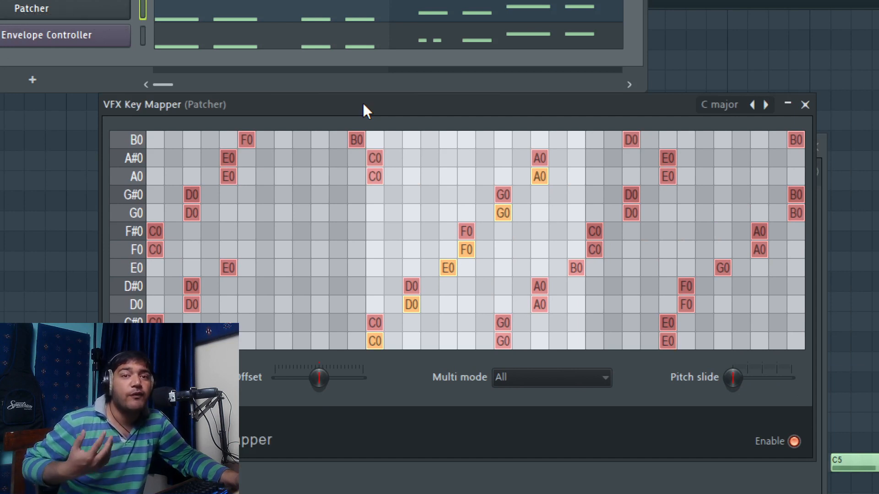
Switch the VFX Key Mapper off and back on to demonstrate its enable control.
left_click(794, 441)
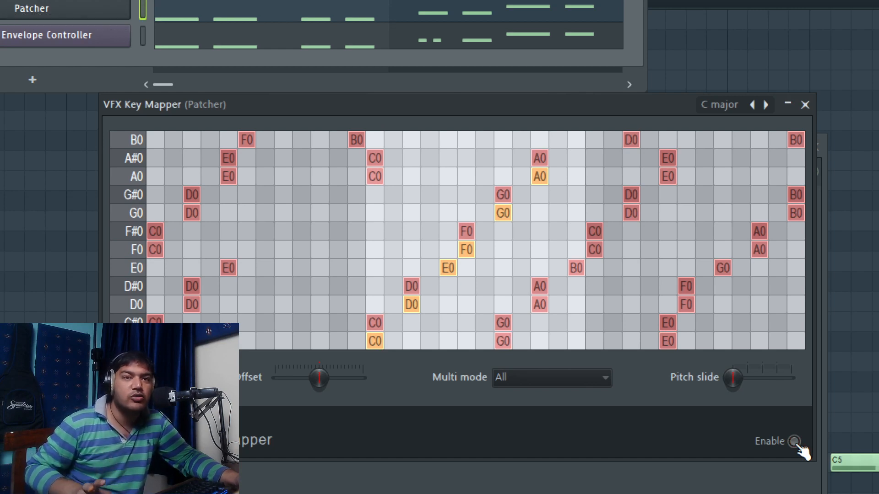
left_click(794, 442)
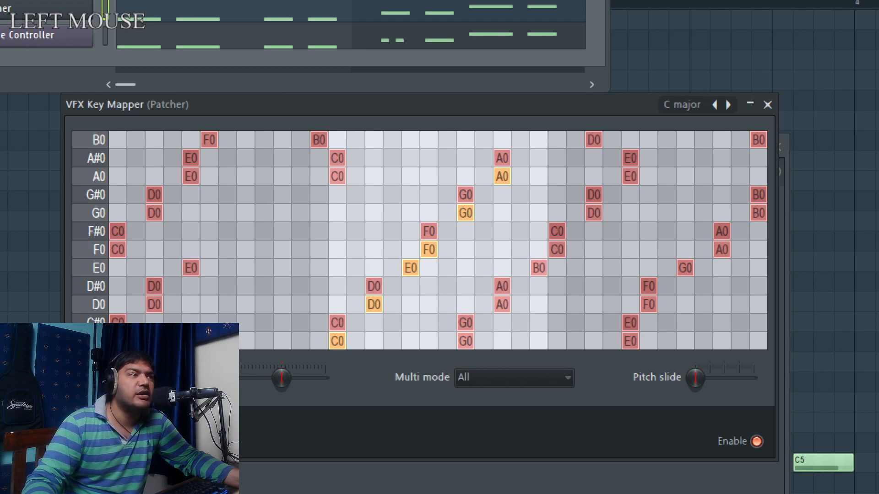
Change the VFX Key Mapper's base key to D and back to C to demonstrate how the note grid shifts.
left_click_drag(123, 377, 133, 377)
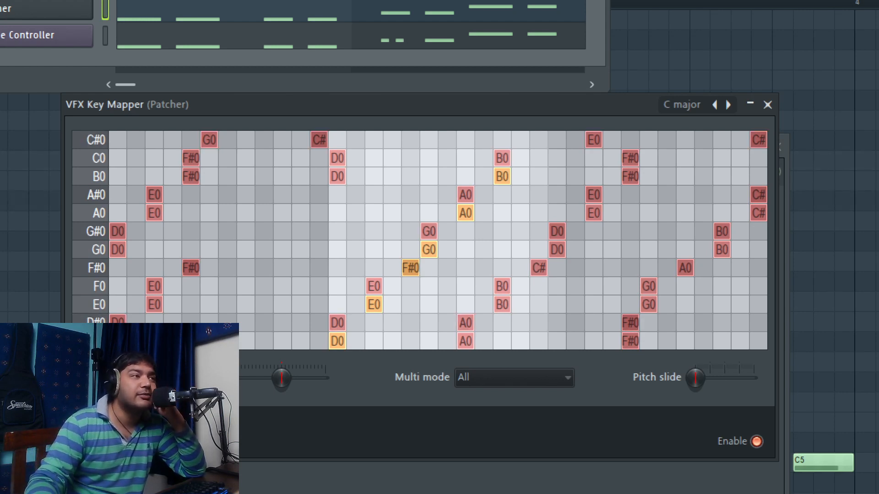
left_click(140, 377)
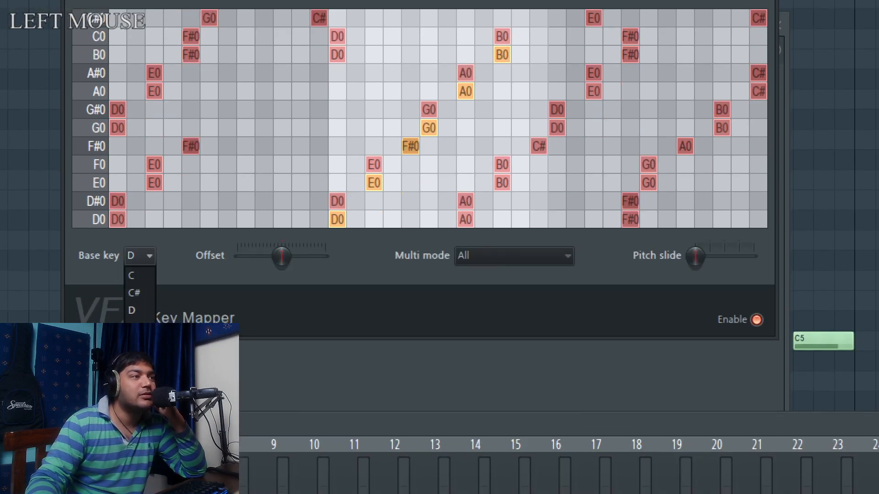
left_click(174, 256)
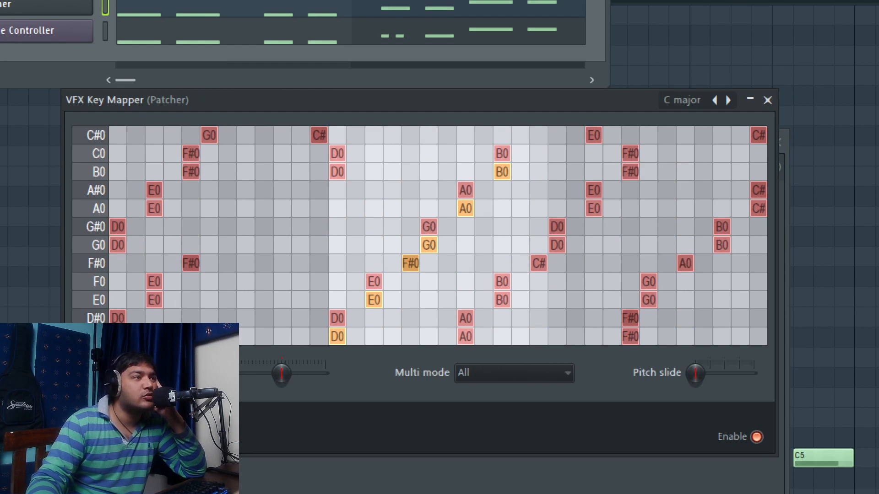
left_click(140, 374)
left_click(141, 392)
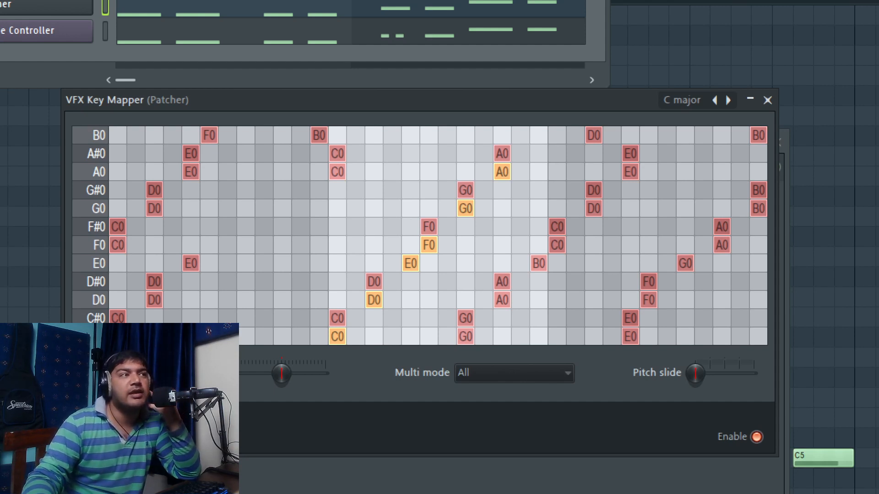
left_click(140, 275)
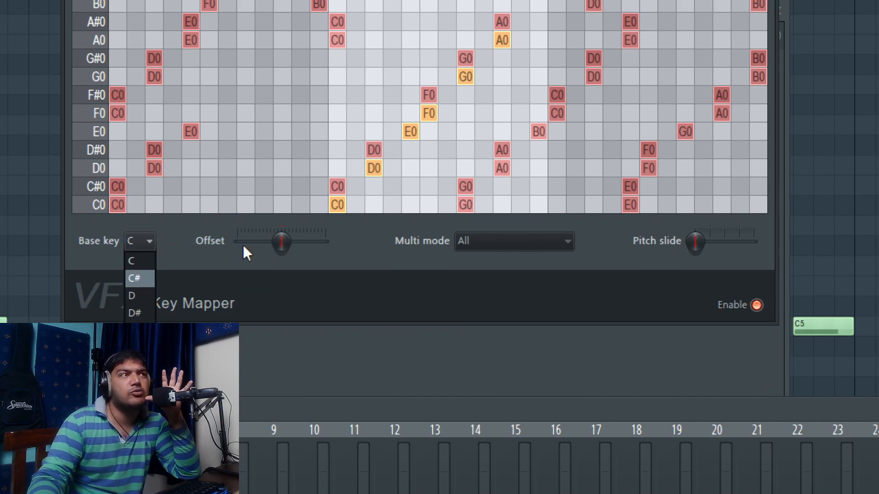
left_click(369, 270)
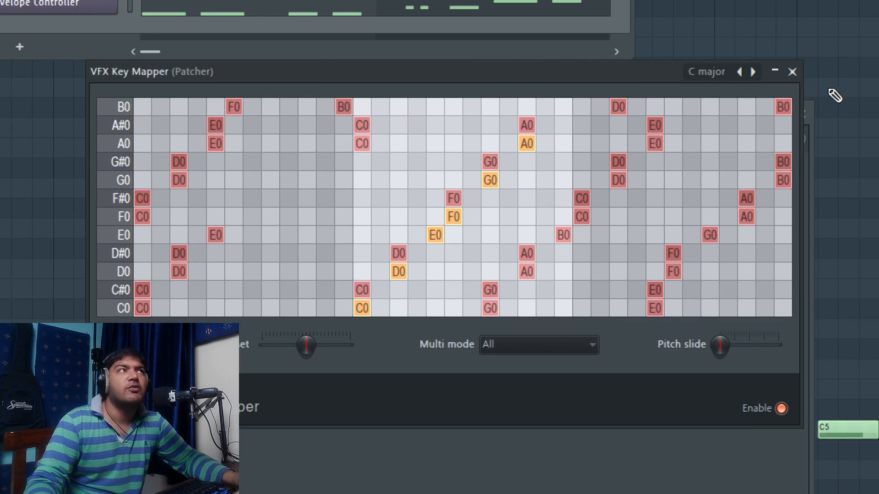
Close the VFX Key Mapper and show the Serum synth from the Patcher map, closing its window again.
left_click(792, 72)
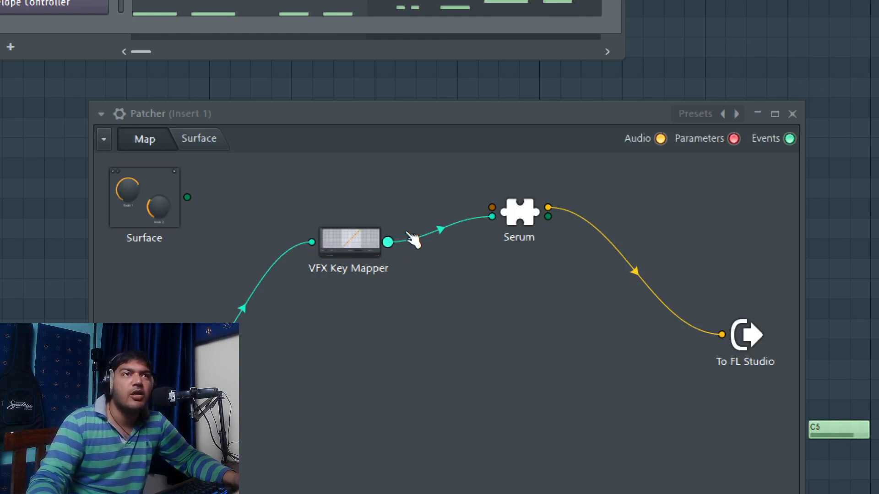
left_click(520, 225)
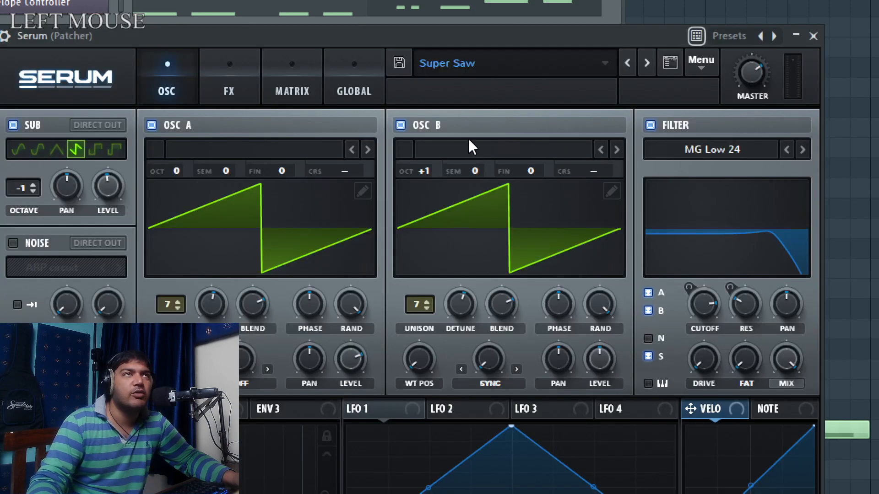
key("super+KP_Subtract")
left_click_drag(410, 95, 463, 79)
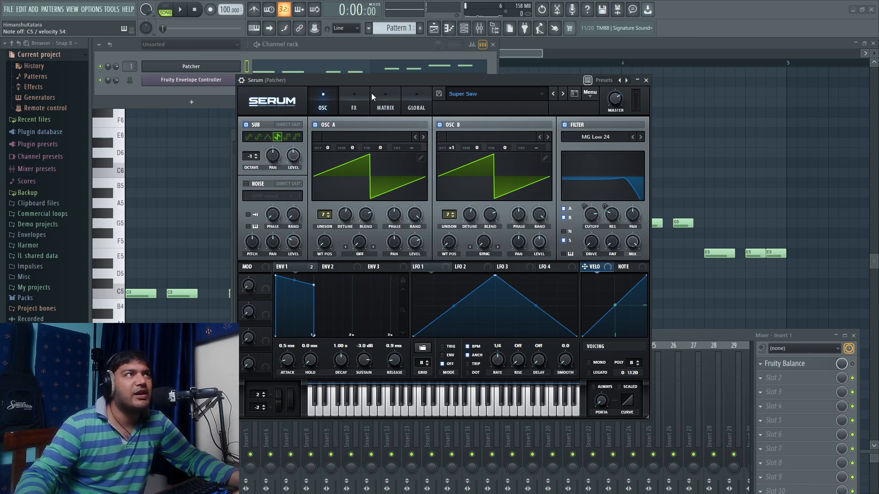
right_click(196, 70)
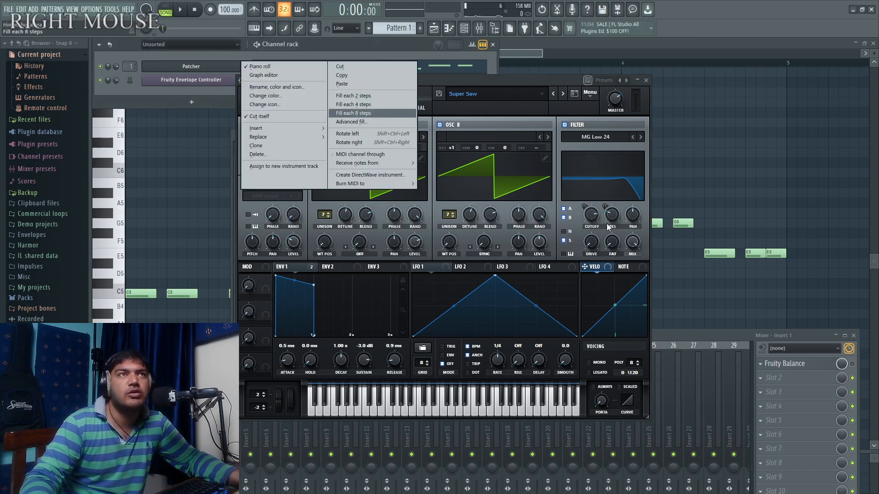
left_click(489, 86)
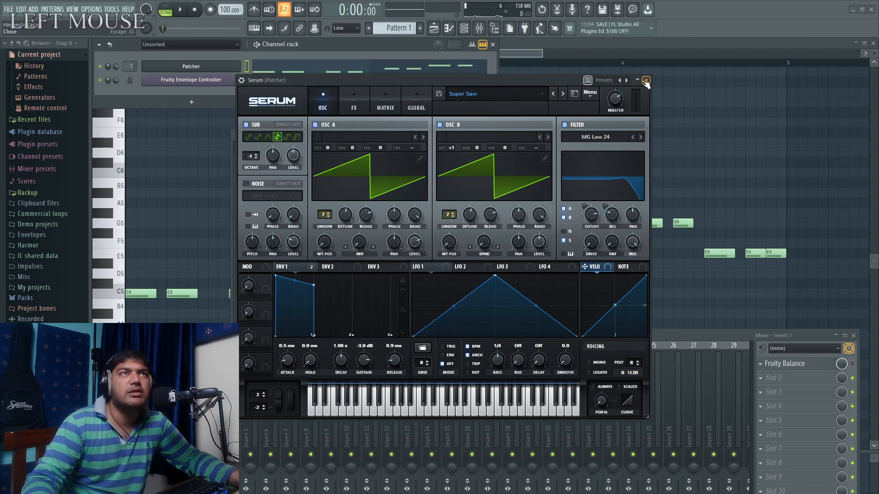
left_click(646, 80)
Add the FLEX synth to the Patcher map as a second sound generator.
right_click(425, 245)
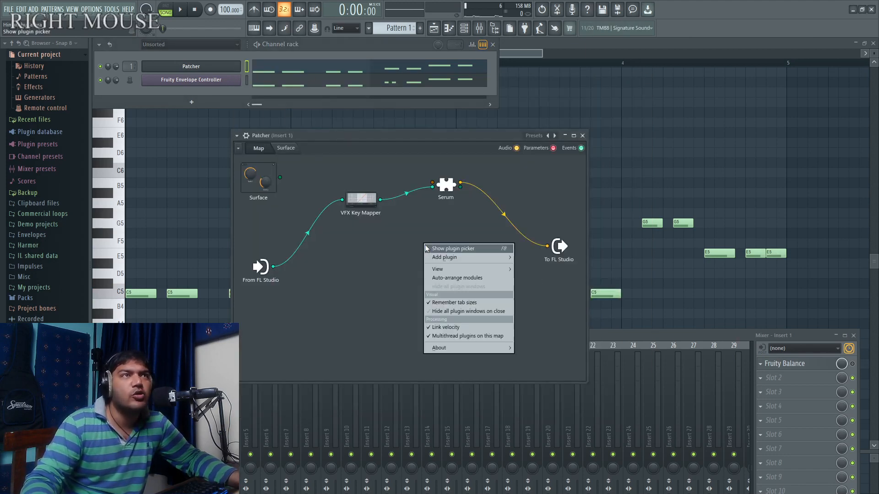
mouse_move(468, 260)
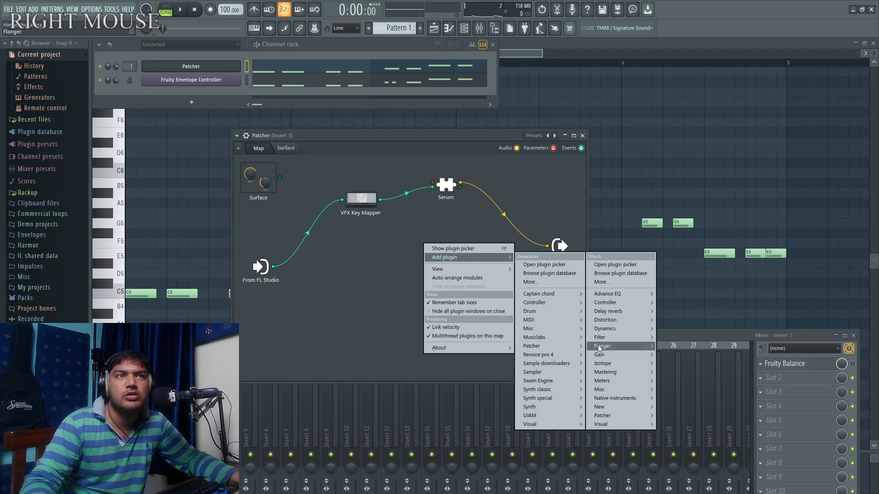
mouse_move(579, 390)
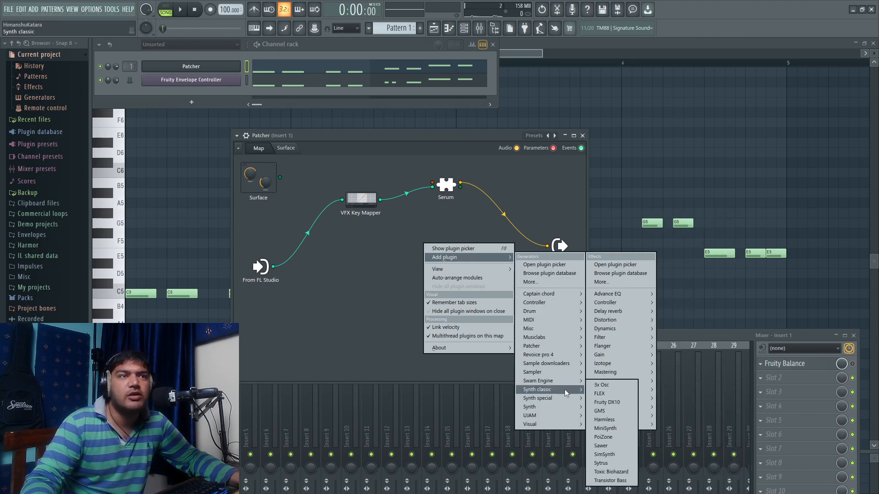
left_click(614, 394)
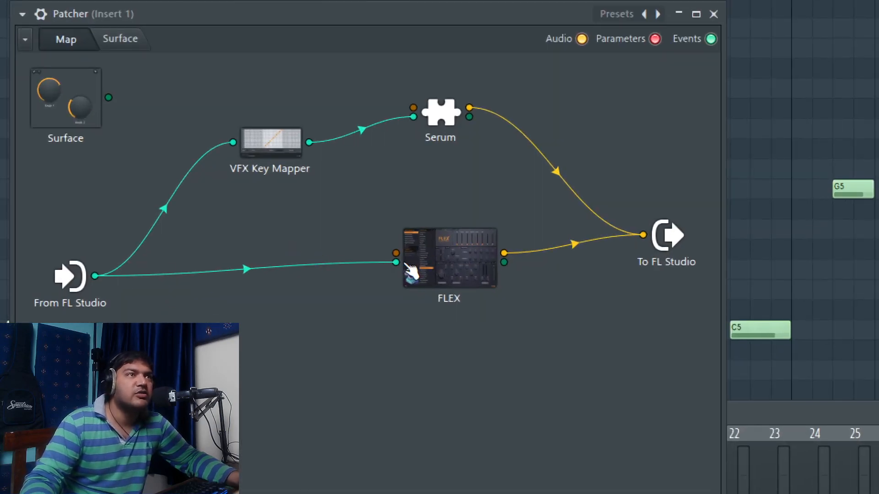
Disconnect FLEX from the direct note input, move the VFX Key Mapper module up and route its event output into FLEX.
left_click_drag(396, 262, 367, 338)
left_click_drag(304, 163, 329, 221)
left_click_drag(295, 198, 395, 263)
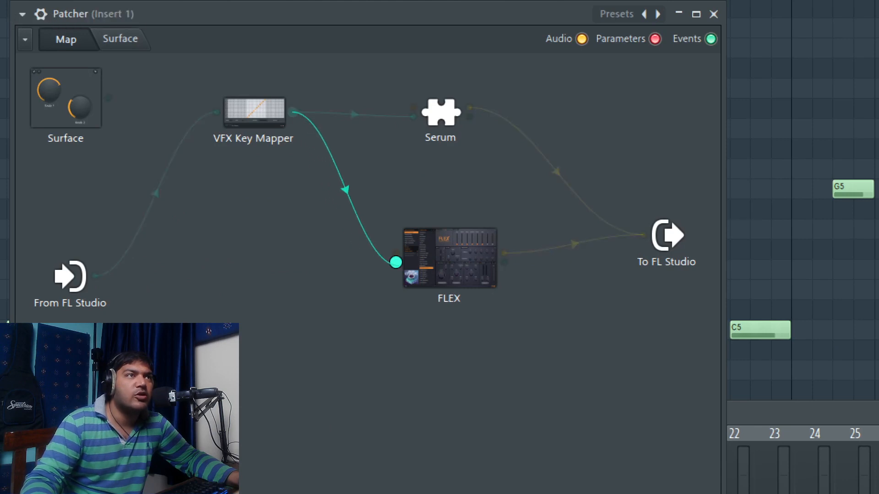
Load the 80s Theatre preset from the Arksun Cityscape pack in FLEX.
left_click(465, 255)
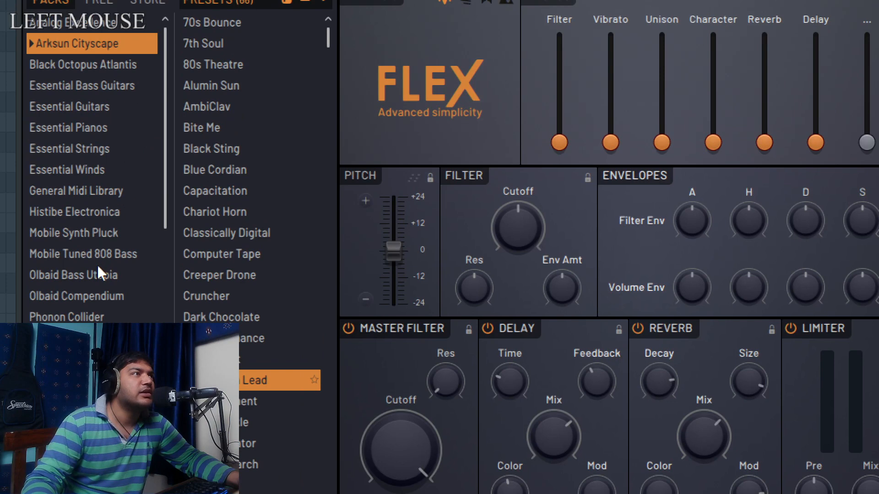
scroll(108, 328, "down", 2)
scroll(108, 328, "up", 2)
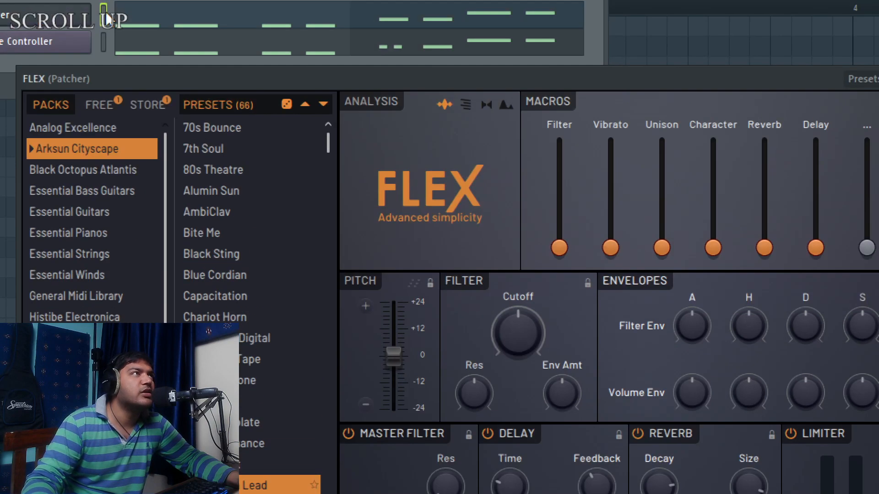
left_click(231, 168)
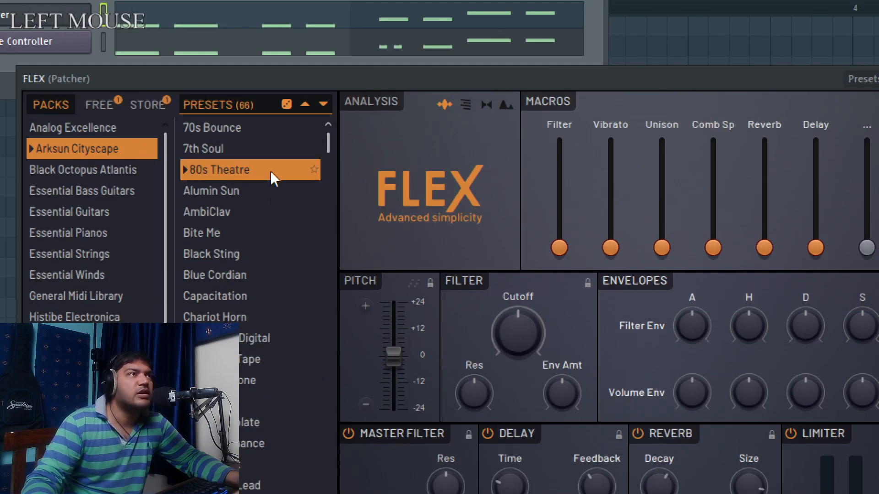
Lower the FLEX window and raise the Patcher window to expose the map, and close FLEX.
key("super+minus")
left_click_drag(400, 94, 394, 221)
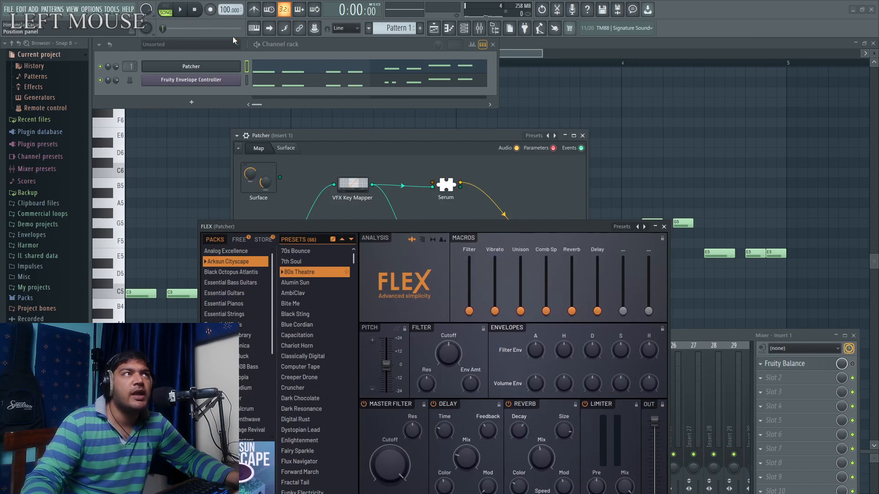
left_click_drag(345, 133, 350, 93)
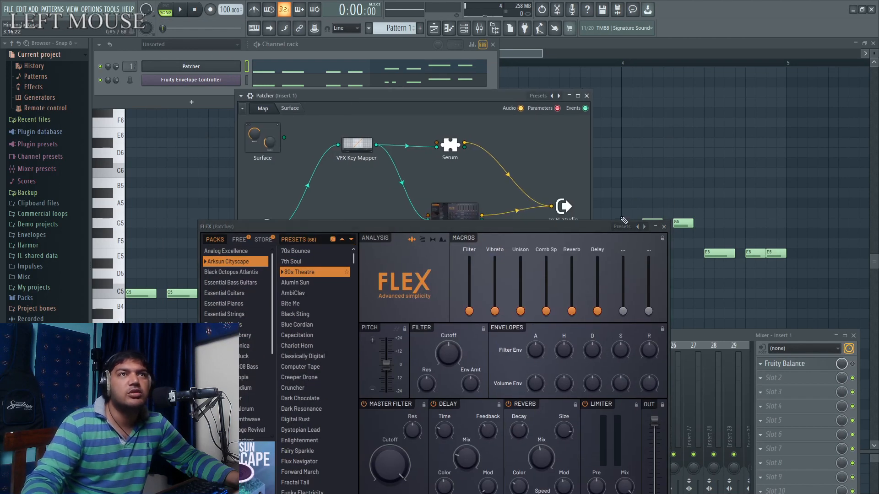
left_click(663, 227)
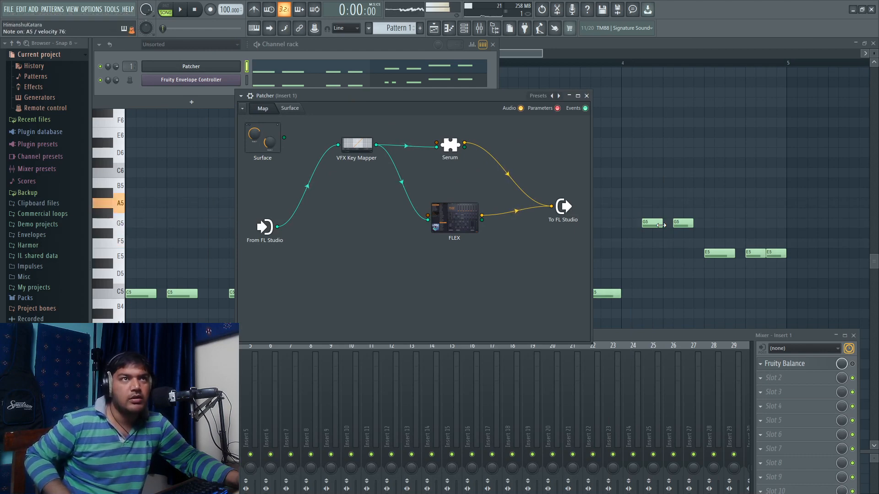
Turn down the level of Serum's audio connection to the Patcher output so FLEX is heard alone.
key("super+KP_Add")
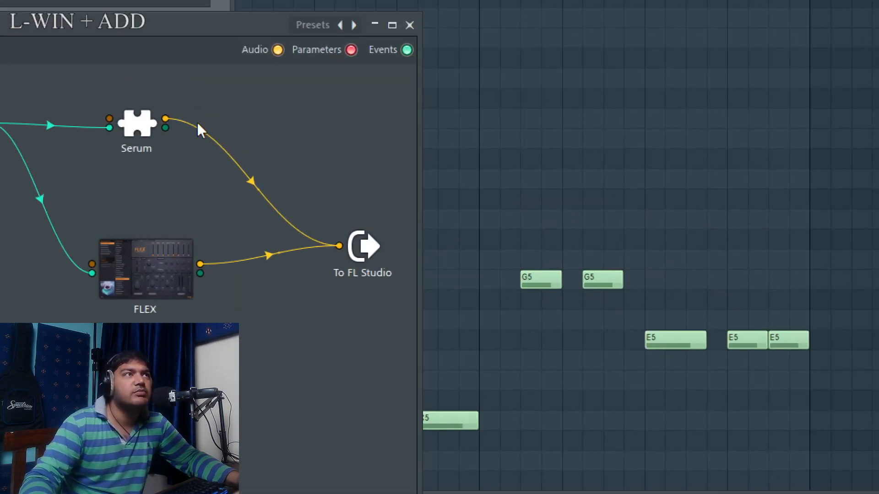
left_click(254, 184)
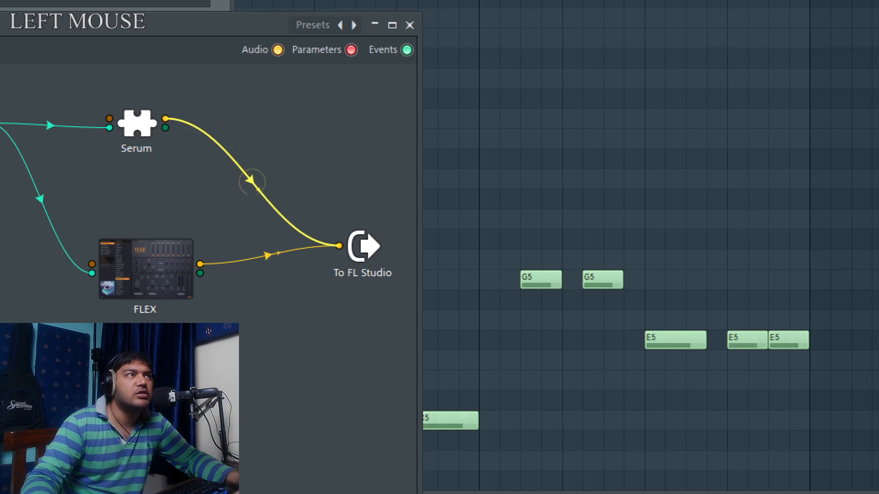
key("super+KP_Subtract")
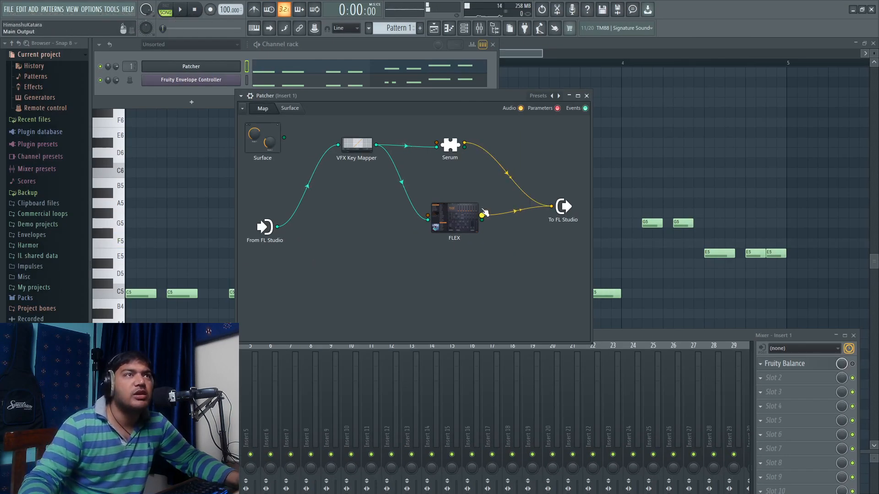
Reopen FLEX and load the Life Droplet preset from the Arksun Cityscape pack.
left_click(465, 220)
scroll(322, 345, "down", 3)
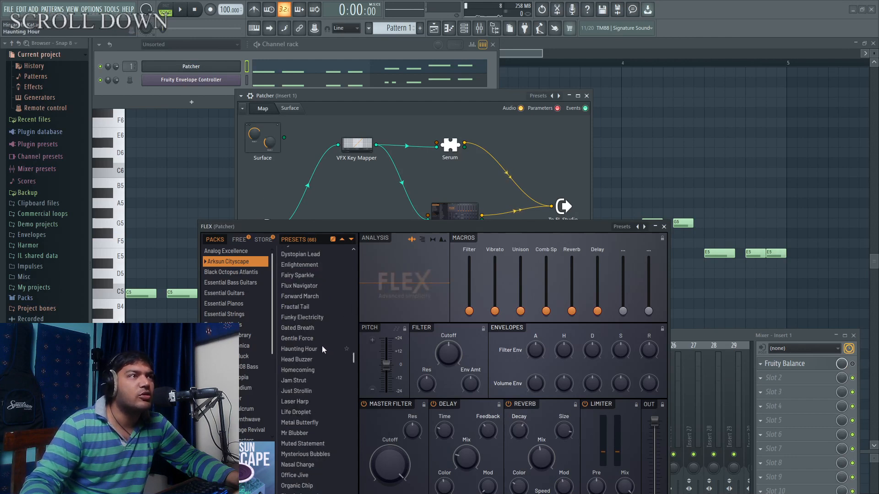
scroll(267, 303, "down", 1)
scroll(315, 390, "down", 4)
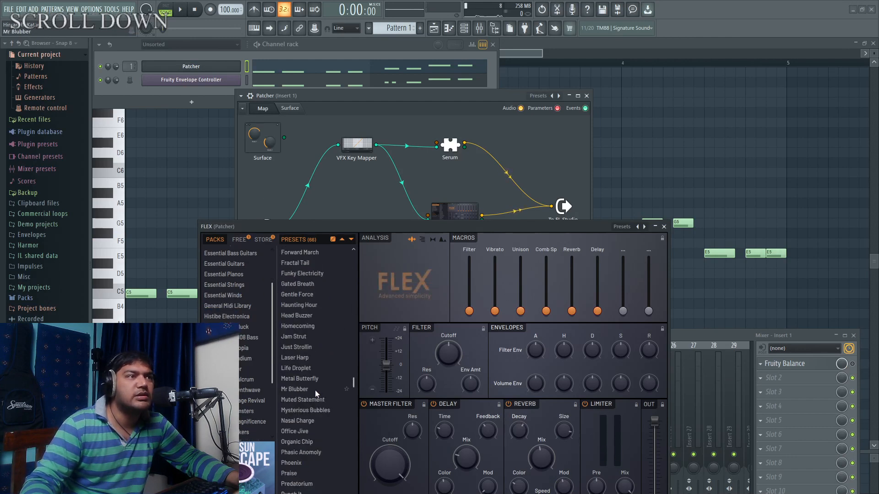
left_click(312, 367)
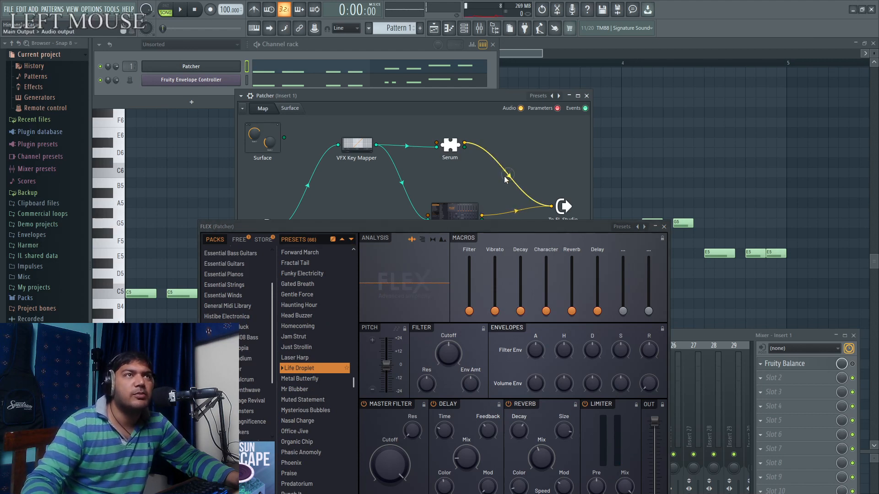
Raise the level of Serum's audio connection to the Patcher output so both synths sound together, and close FLEX.
mouse_move(507, 176)
left_mouse_down()
mouse_move(506, 192)
mouse_move(506, 172)
left_mouse_up()
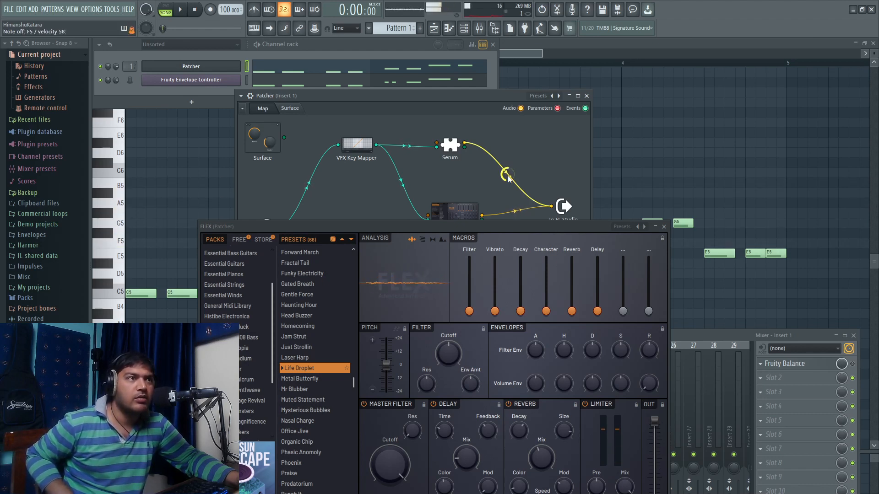
key("super+KP_Subtract")
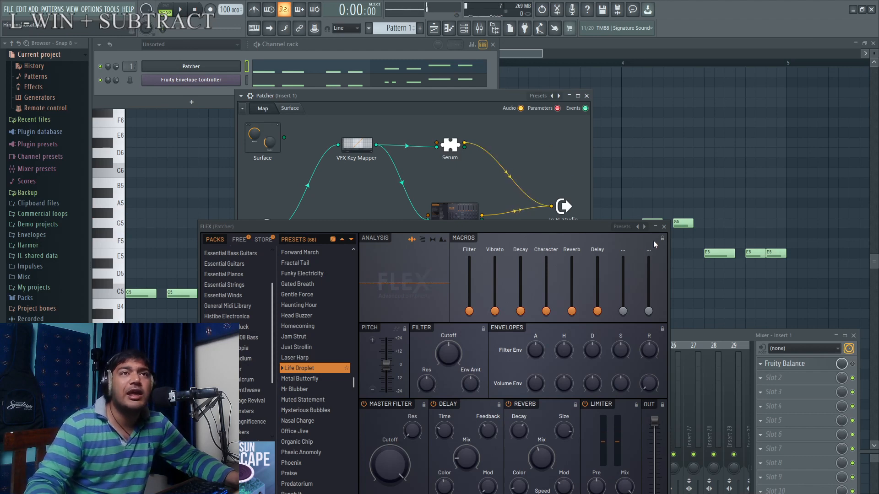
left_click(664, 226)
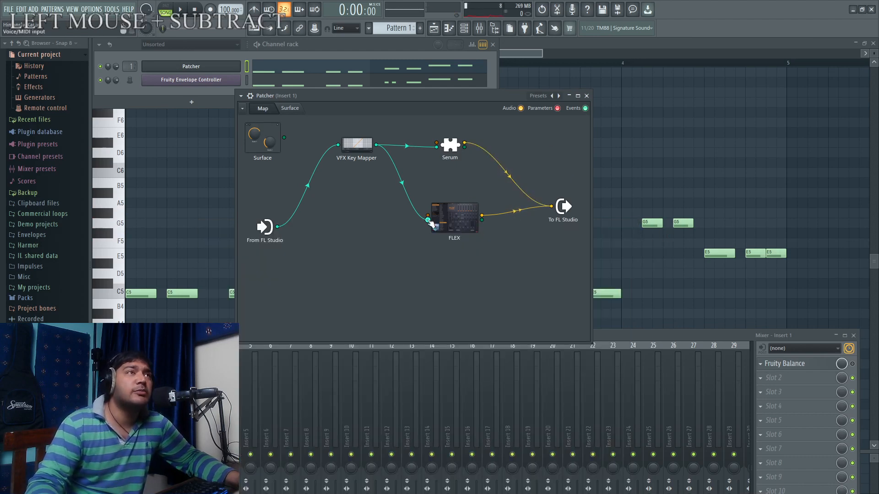
Move the FLEX module up directly beneath Serum and load its All Strings Sustain preset from the Essential Strings pack.
left_click_drag(463, 218, 458, 188)
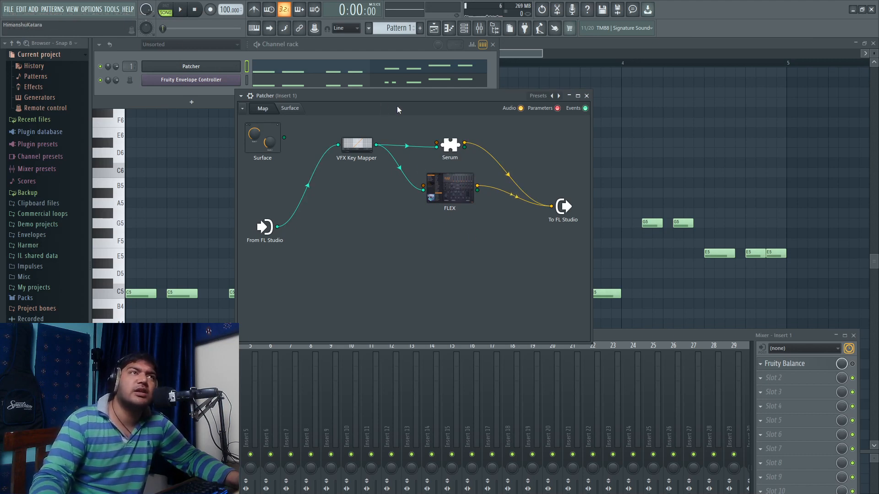
left_click(450, 187)
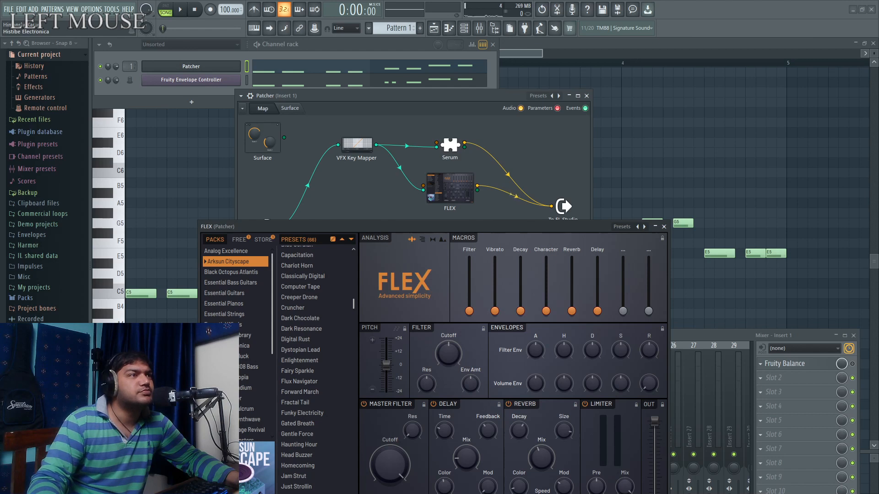
left_click(234, 315)
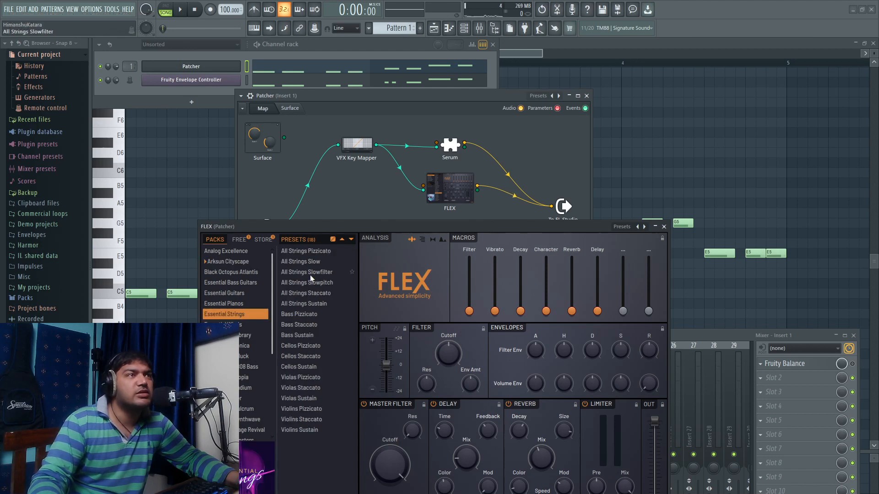
left_click(316, 304)
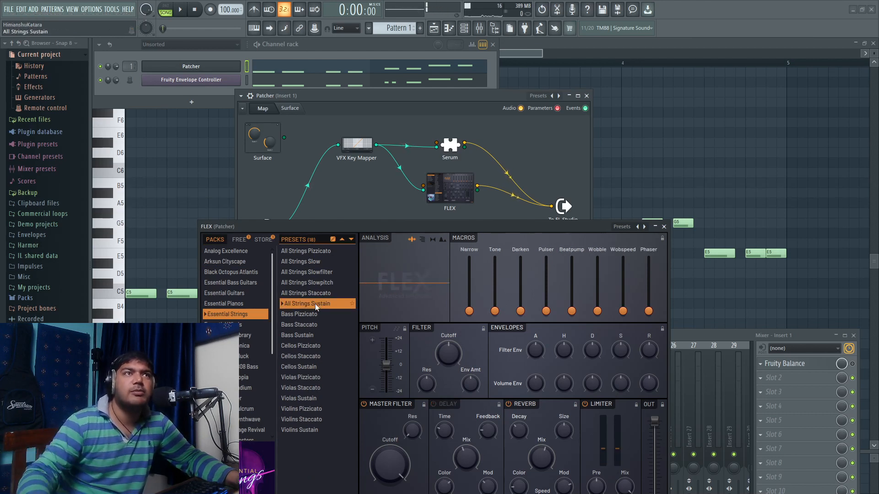
Close FLEX and delete its module from the Patcher map.
left_click(665, 227)
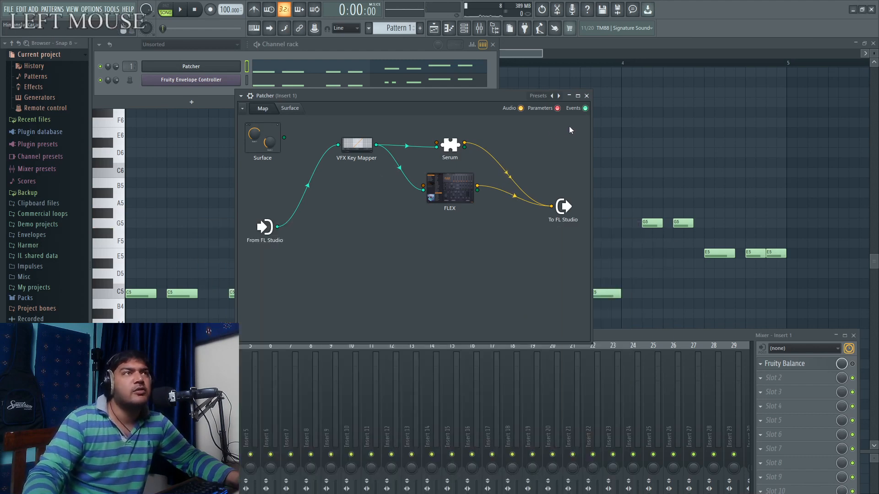
right_click(461, 192)
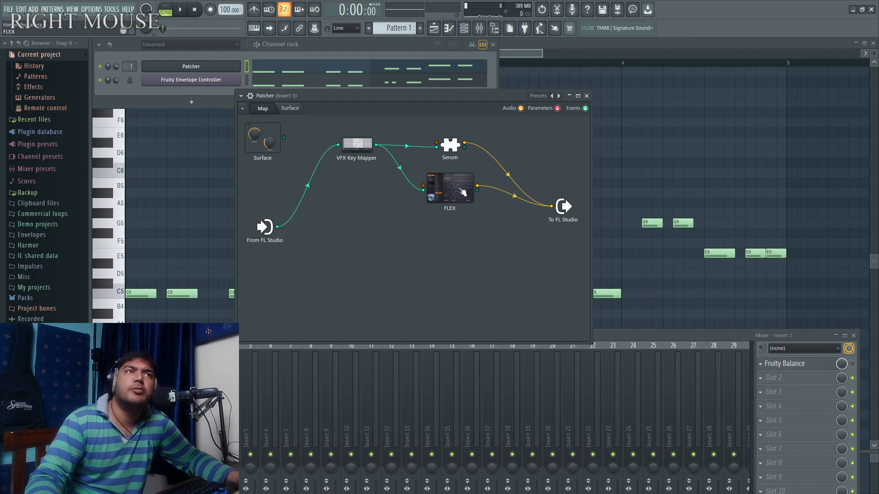
left_click(484, 224)
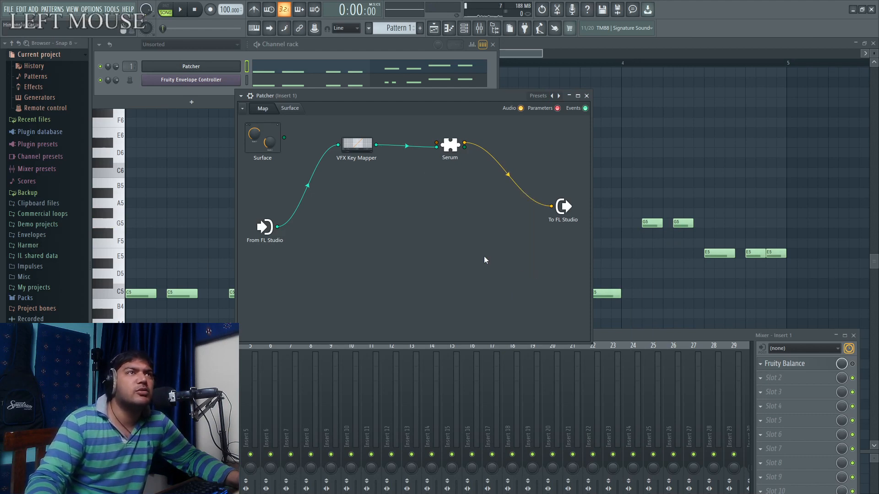
Nudge the VFX Key Mapper and Serum modules slightly downward, and close Patcher.
left_click_drag(358, 150, 360, 154)
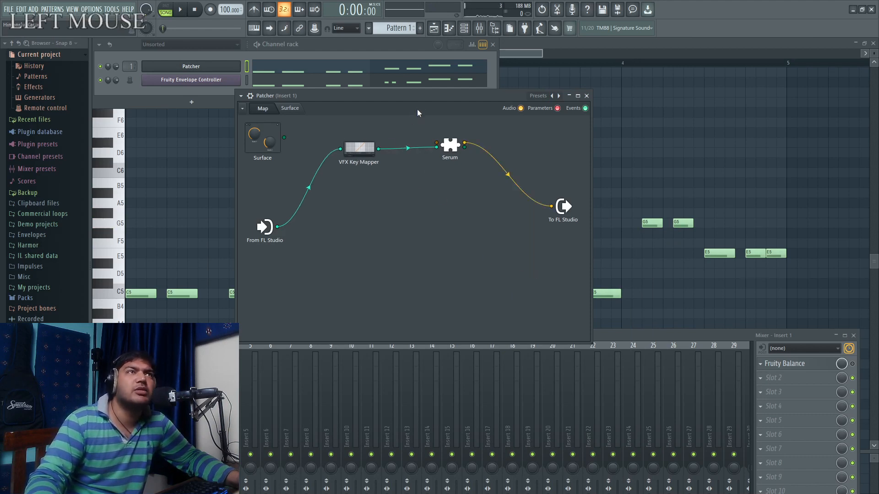
left_click_drag(428, 98, 431, 208)
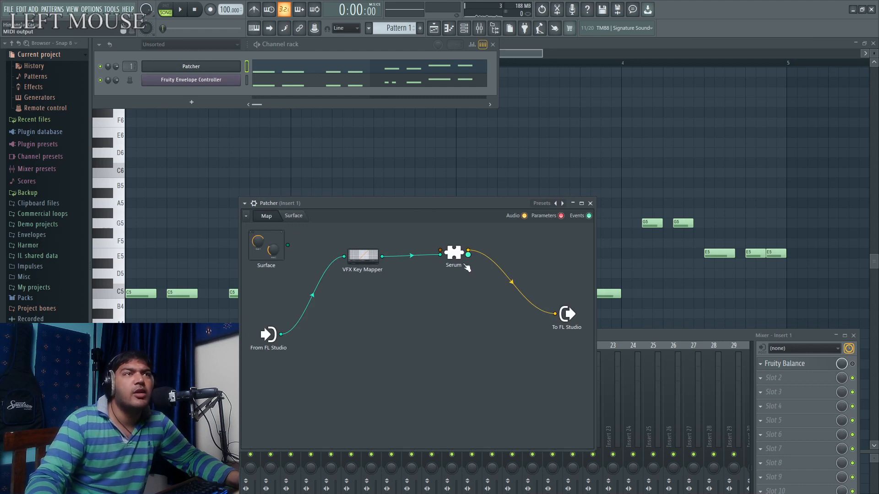
left_click_drag(468, 255, 459, 262)
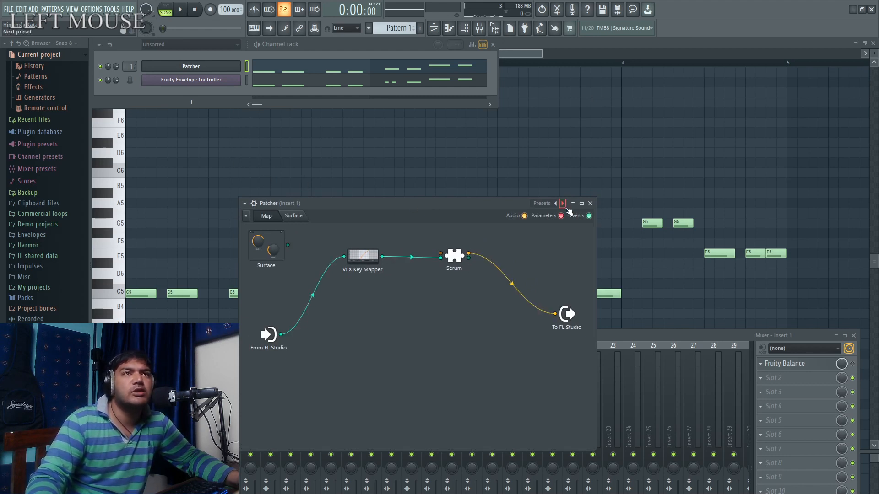
left_click(589, 203)
Move the mixer up beneath the channel rack and open the Fruity Envelope Controller channel.
left_click_drag(443, 329, 436, 151)
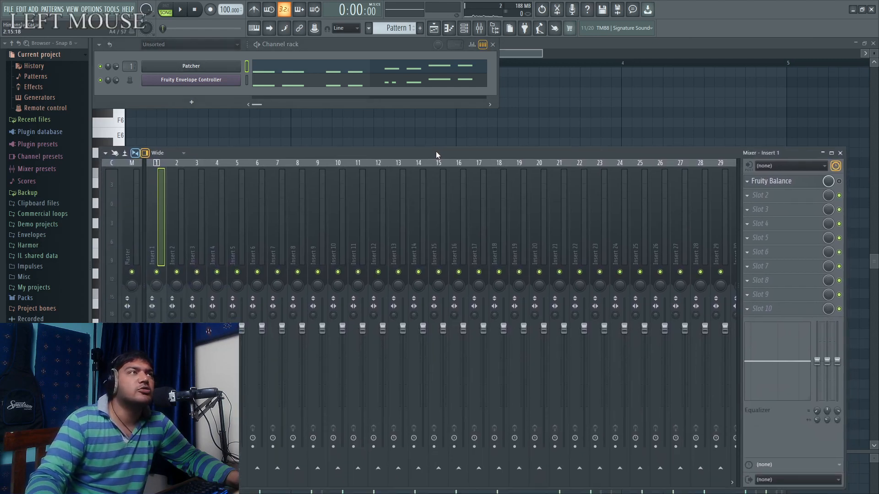
right_click(229, 79)
left_click(343, 75)
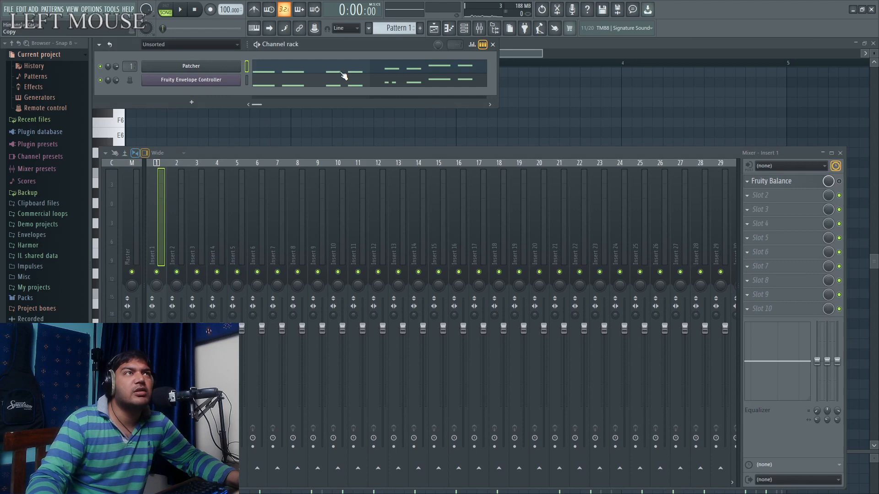
right_click(235, 83)
left_click(226, 85)
left_click(228, 86)
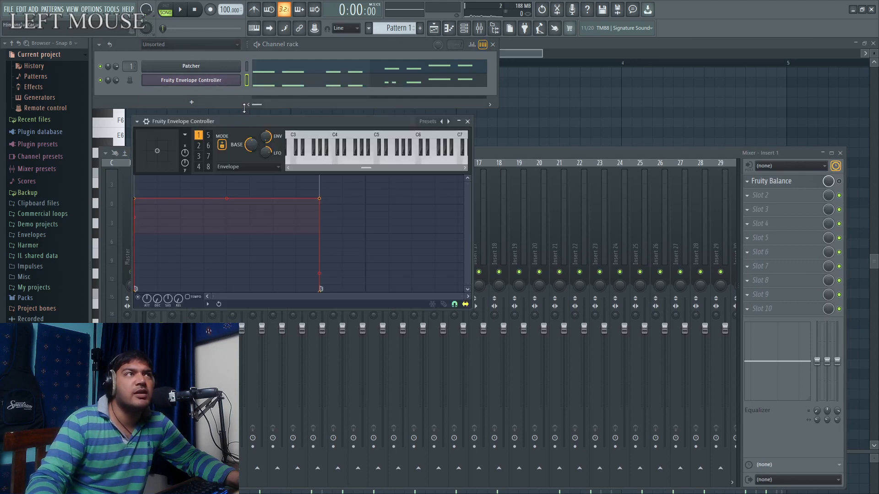
Examine the attack, decay, sustain and release controls and the articulator numbers of the Fruity Envelope Controller.
key("super+plus")
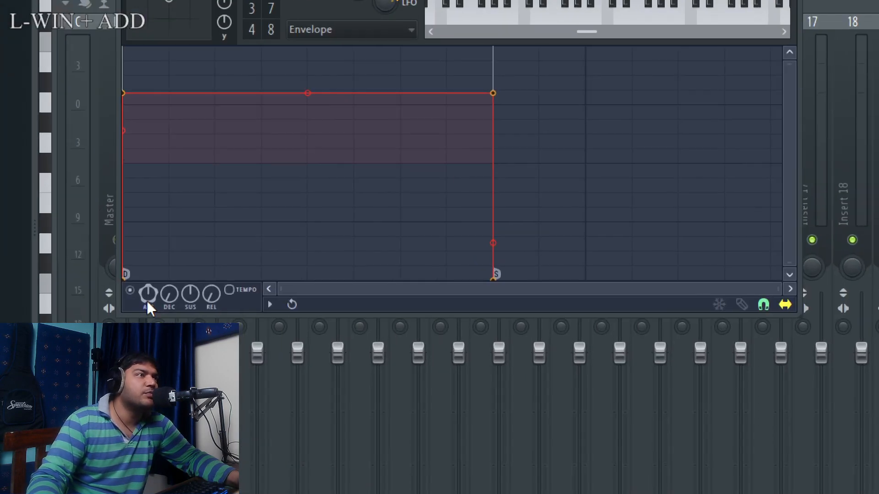
left_click_drag(147, 300, 191, 293)
right_click(162, 293)
left_click(163, 291)
right_click(202, 296)
left_click(222, 306)
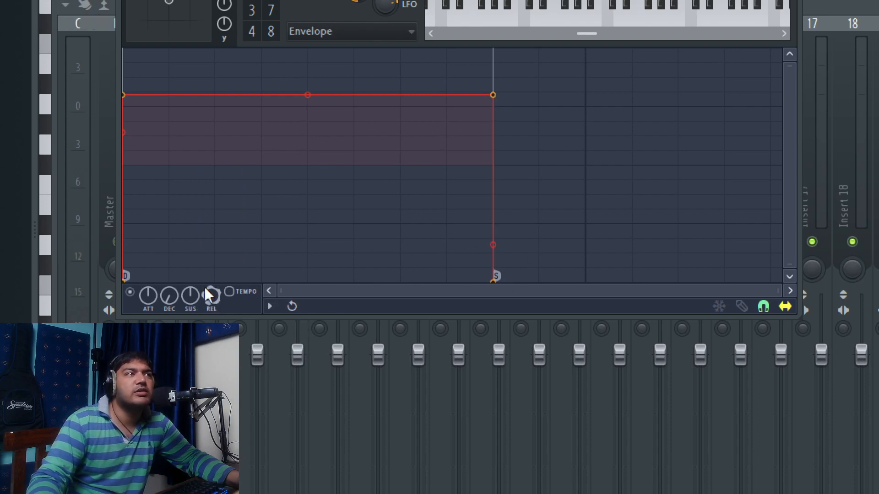
key("super+minus")
key("super+plus")
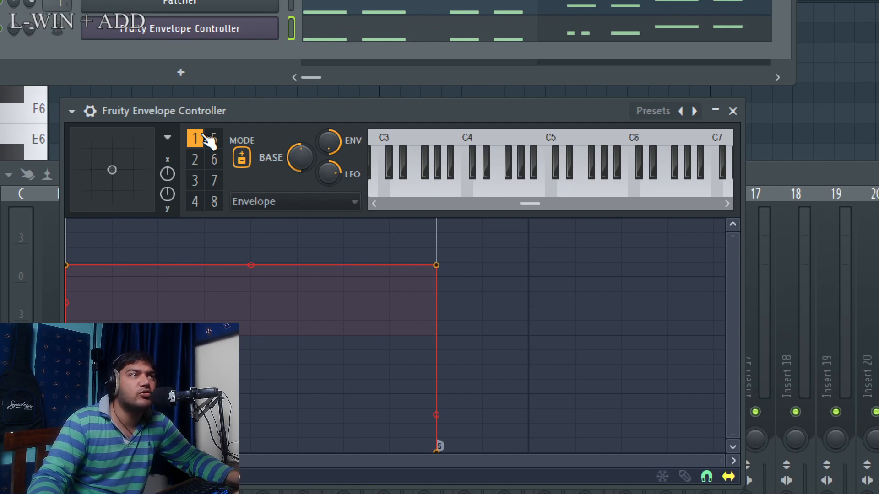
key("super+minus")
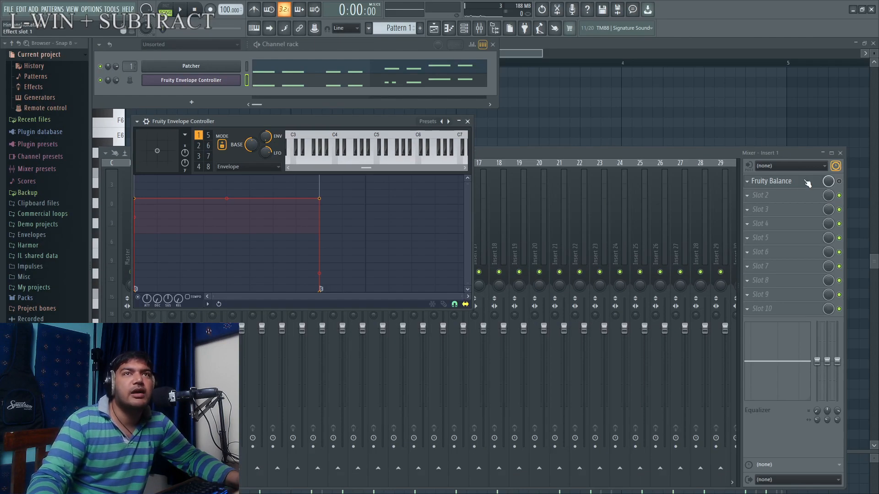
Enable and open Fruity Balance on mixer Insert 1, and move its window aside.
left_click(819, 182)
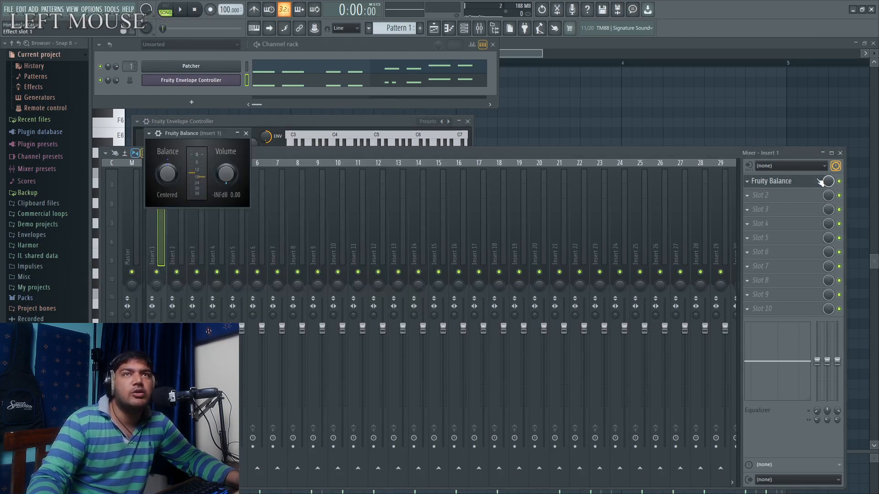
left_click(819, 182)
left_click(819, 182)
key("super+plus")
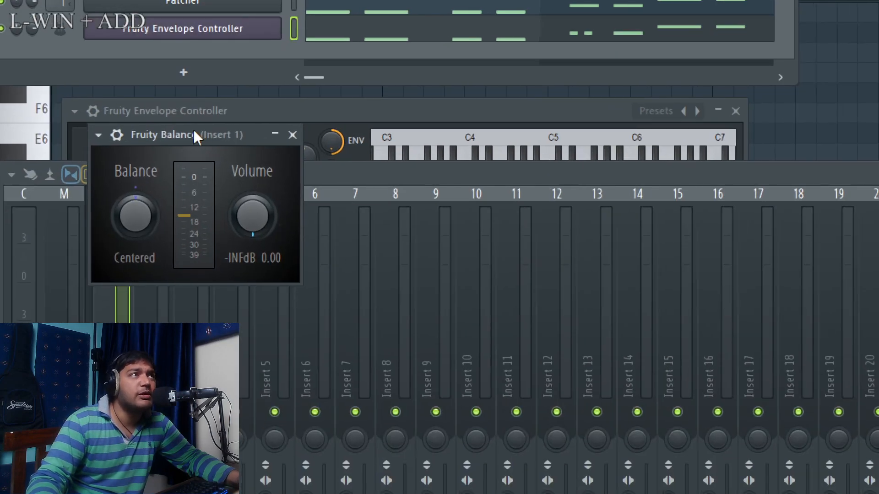
left_click_drag(194, 131, 283, 139)
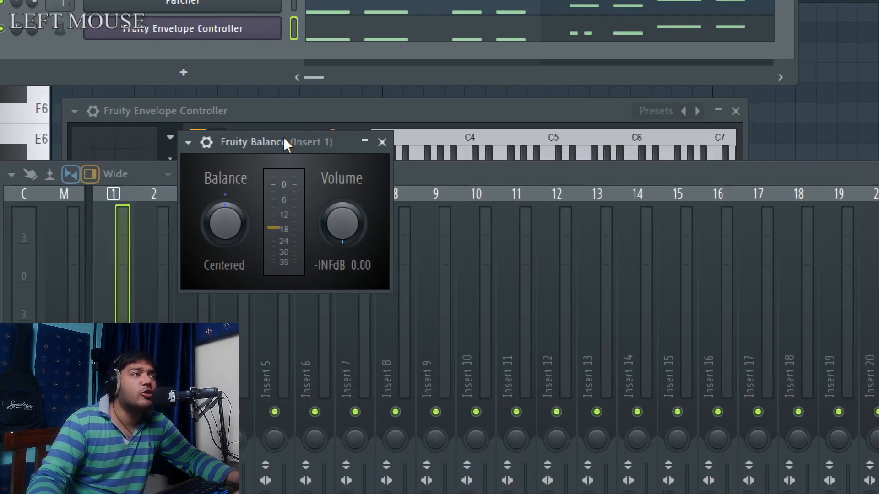
Set Fruity Balance's volume to 0.0 dB.
left_click(339, 217)
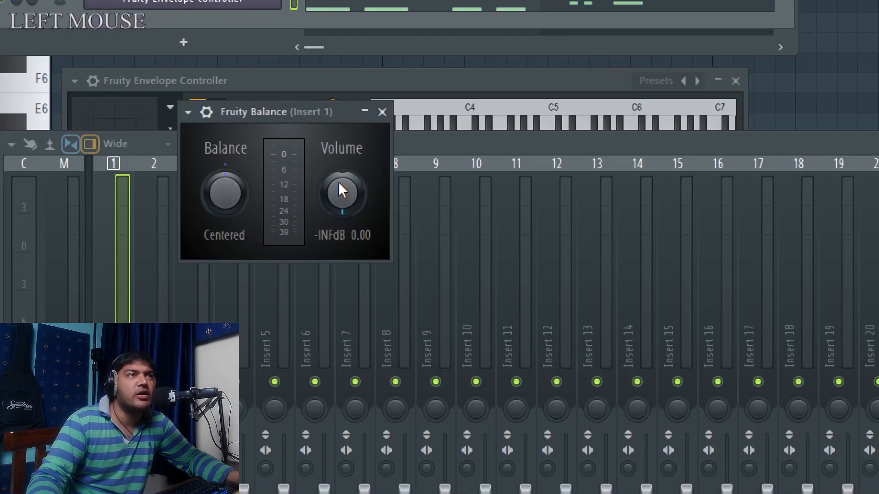
left_click_drag(344, 220, 344, 183)
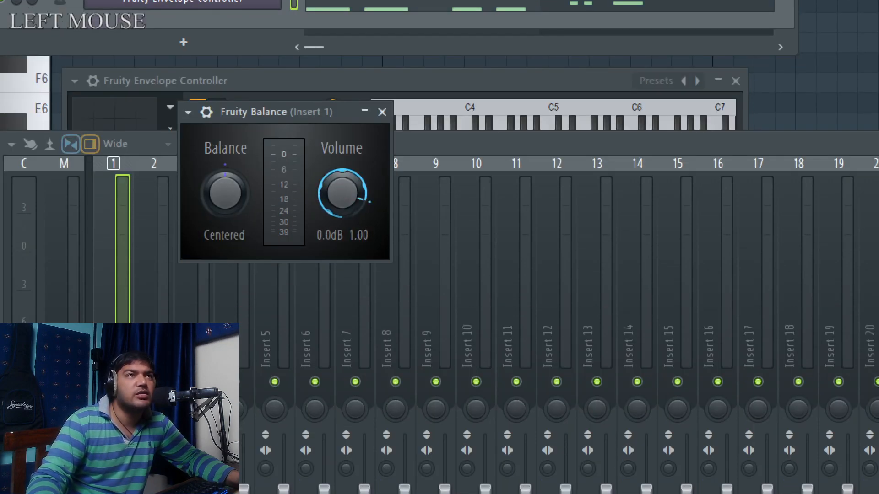
right_click(342, 186)
left_click(372, 60)
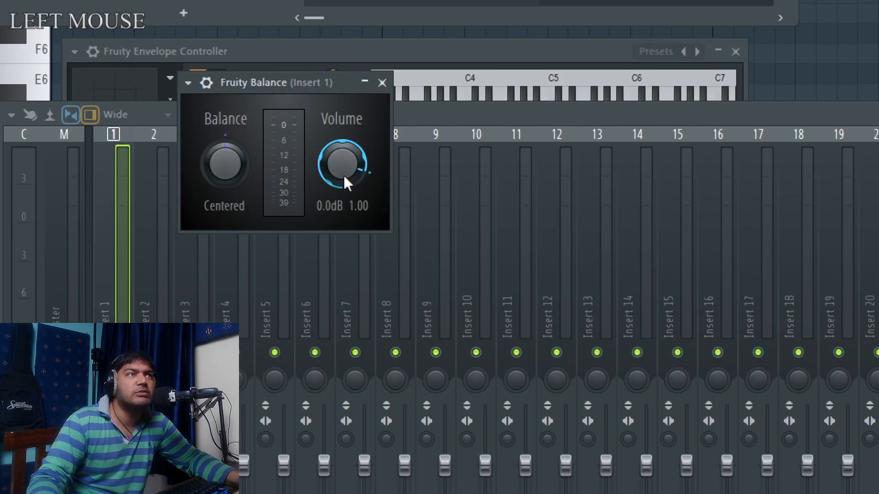
Turn Fruity Balance's volume down to silence, raise it partway, and reset it to its default.
left_click_drag(346, 169, 346, 215)
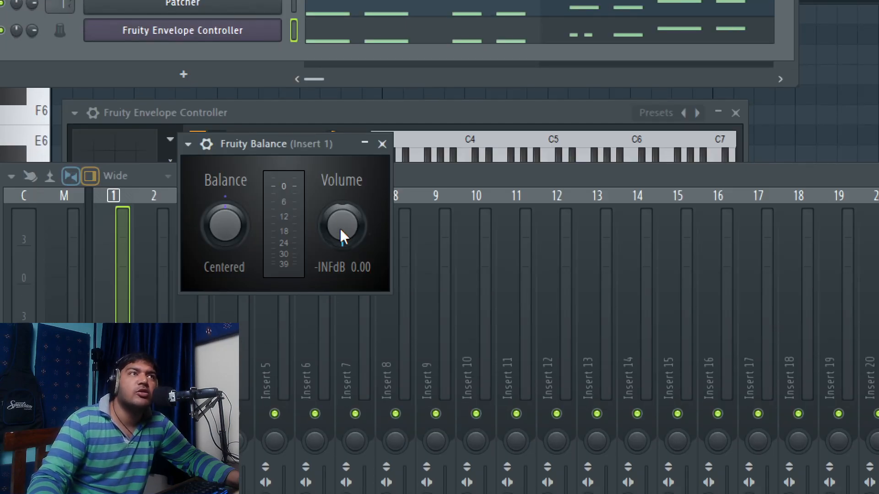
left_click_drag(340, 166, 341, 157)
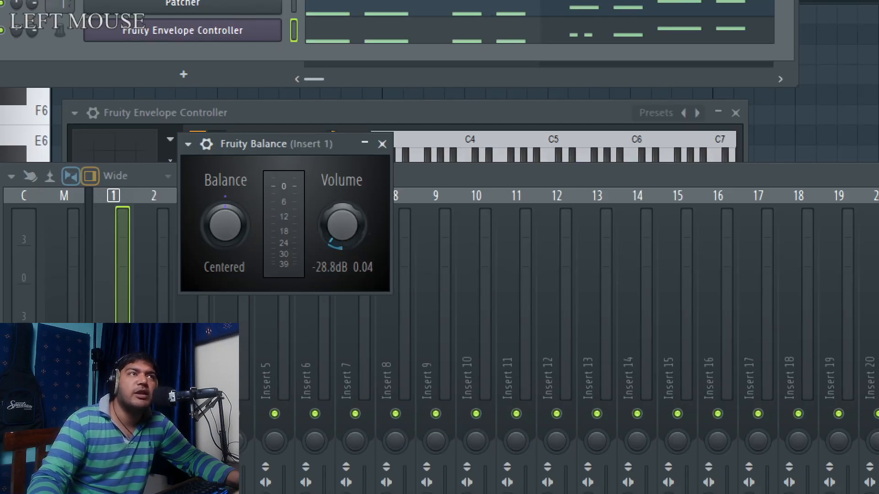
left_click_drag(341, 242, 340, 232)
right_click(340, 233)
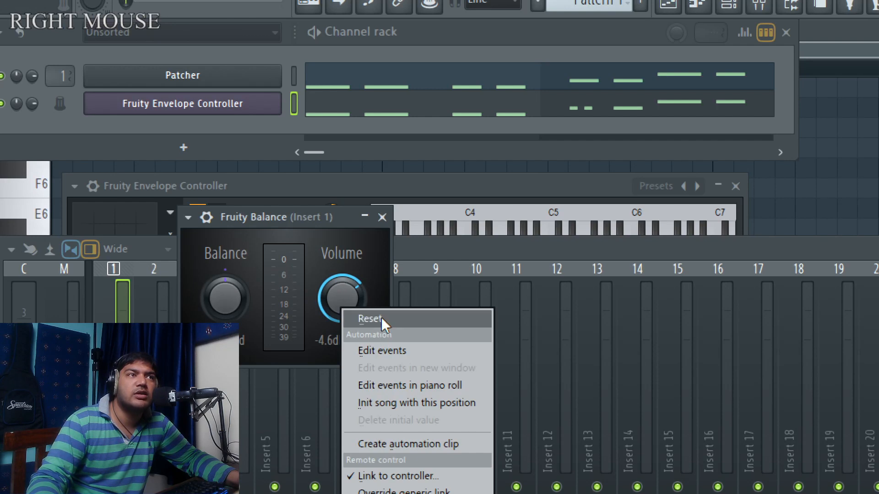
left_click(380, 318)
Check the controller link of Fruity Balance's volume and bring the Fruity Envelope Controller back up.
right_click(346, 297)
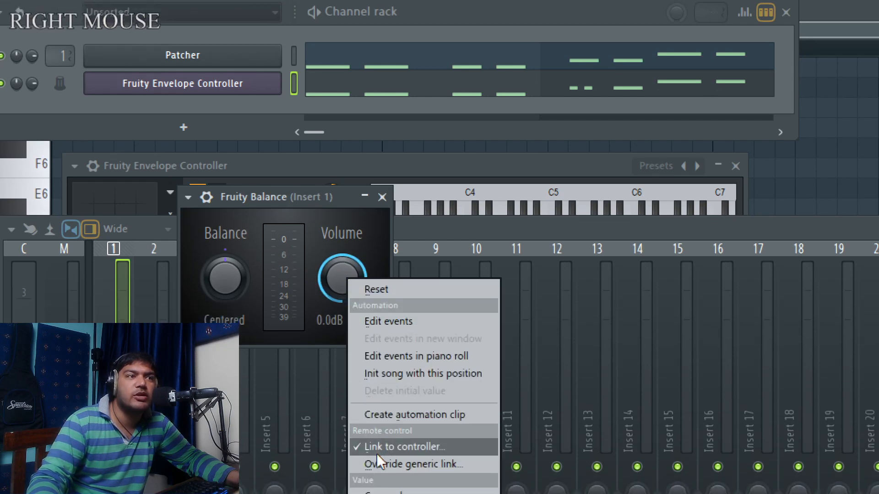
left_click(380, 449)
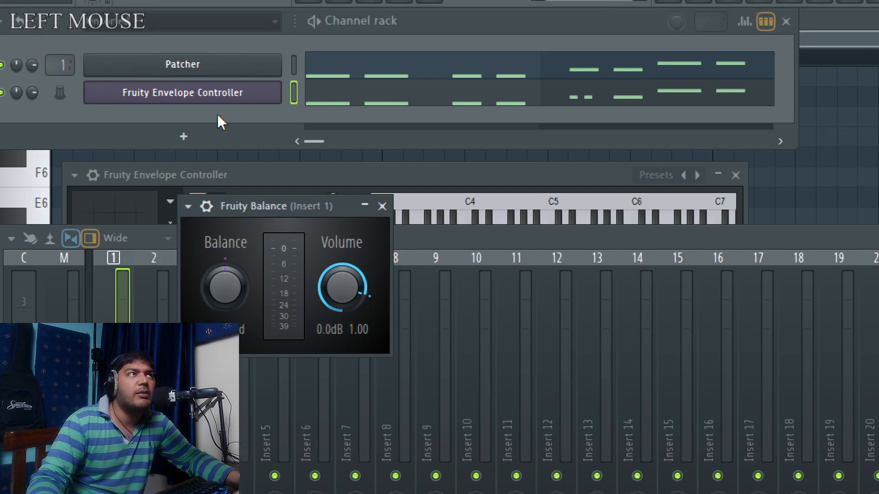
left_click(237, 44)
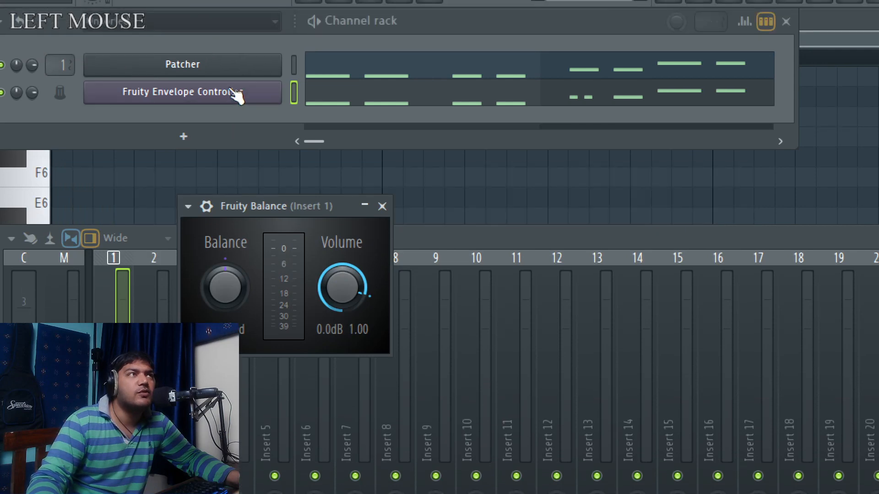
left_click(237, 93)
Paste the 80% value onto the envelope's sustain point so its level matches the decay point.
key("super+minus")
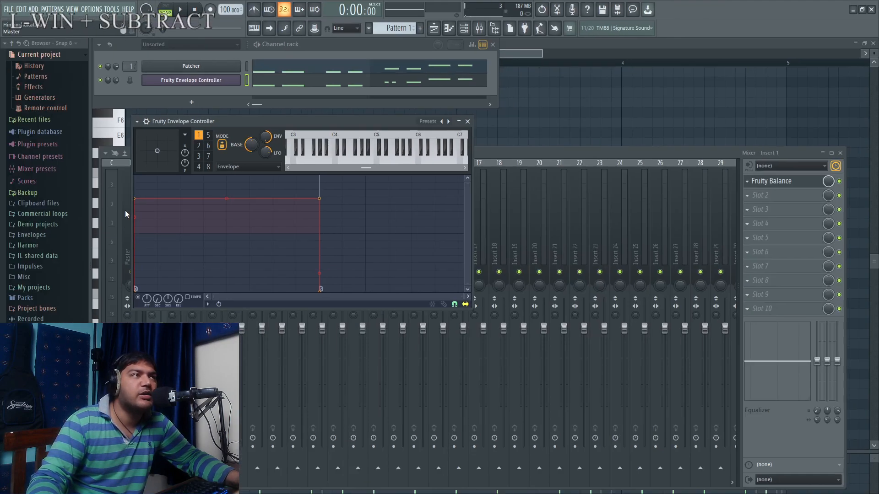
key("super+plus")
right_click(149, 203)
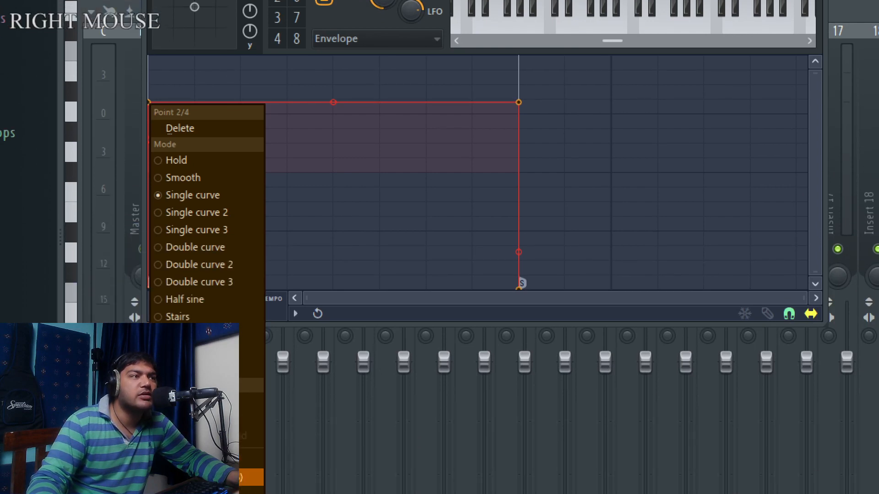
left_click(211, 459)
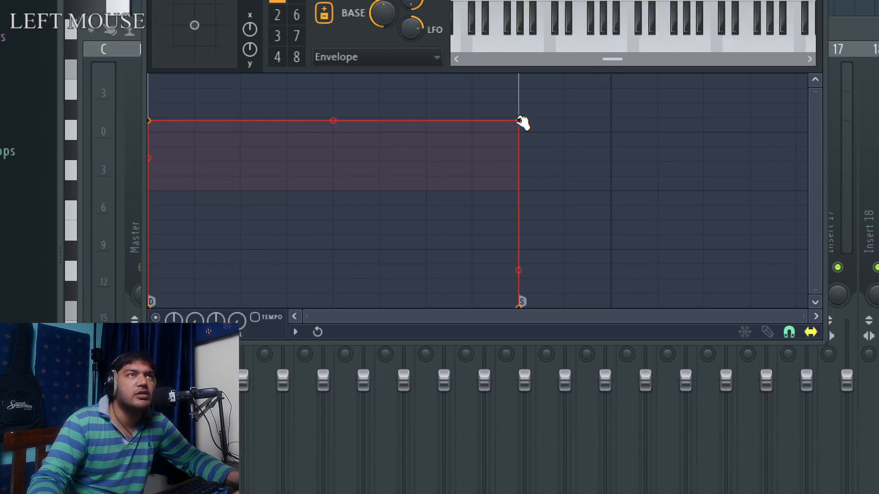
right_click(520, 120)
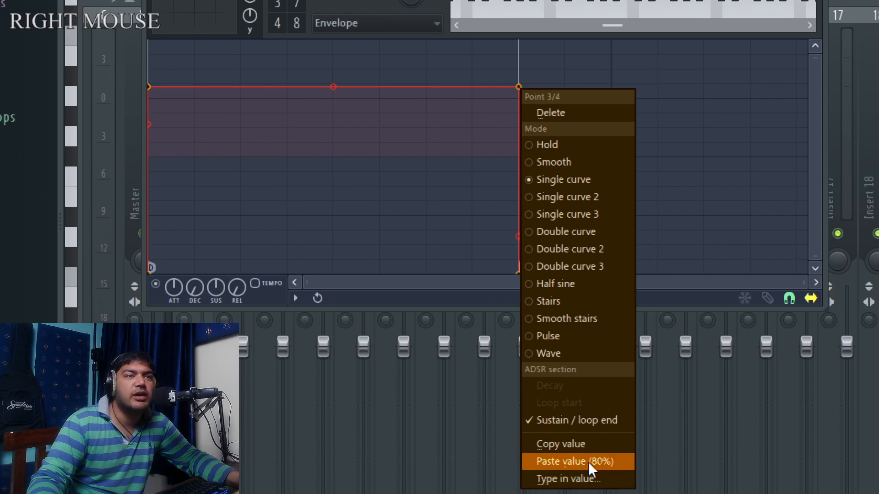
left_click(588, 461)
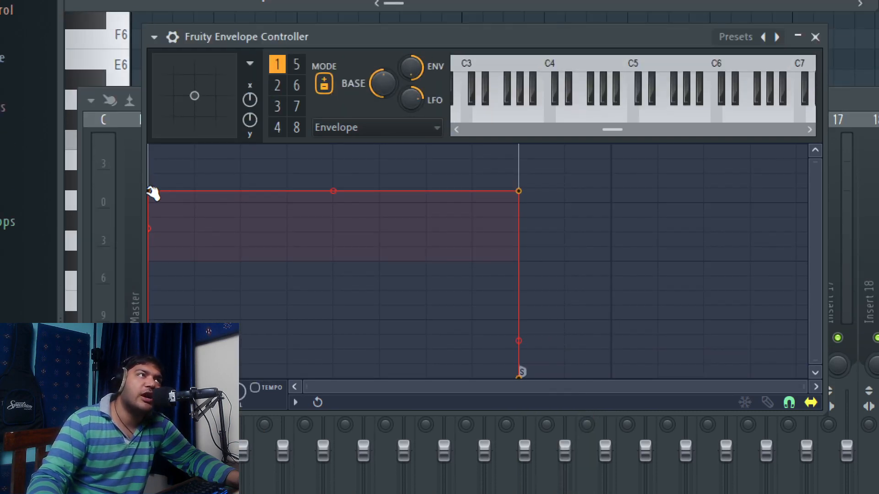
Try shifting the envelope's sustain point and restore its level to match the decay point.
left_click_drag(519, 190, 530, 191)
right_click(519, 189)
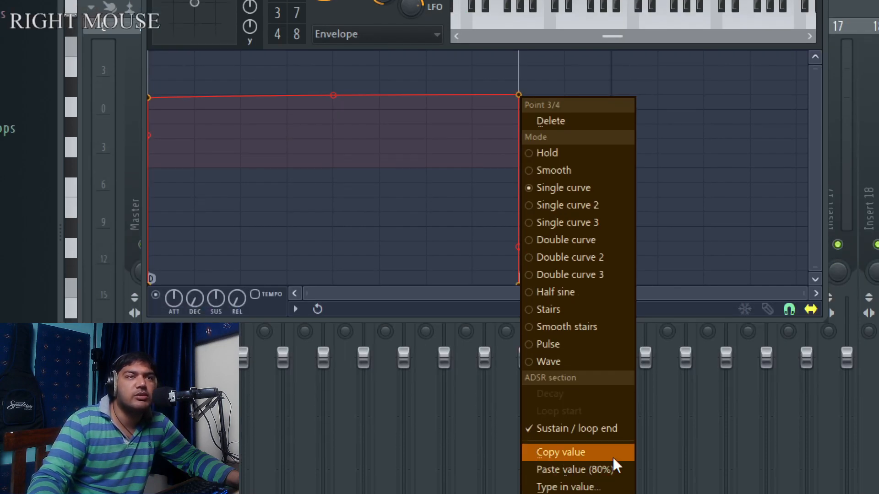
left_click(605, 449)
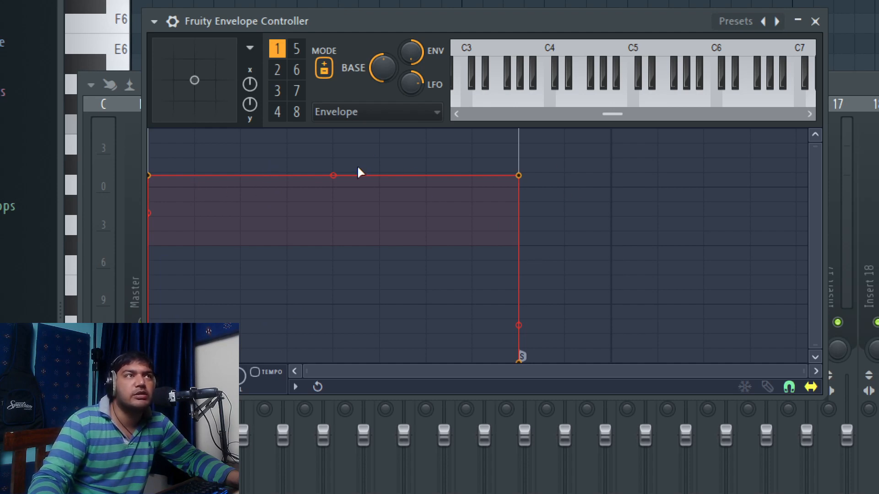
Close the Fruity Envelope Controller and open Fruity Balance on mixer Insert 1 for a closer view.
key("super+KP_Subtract")
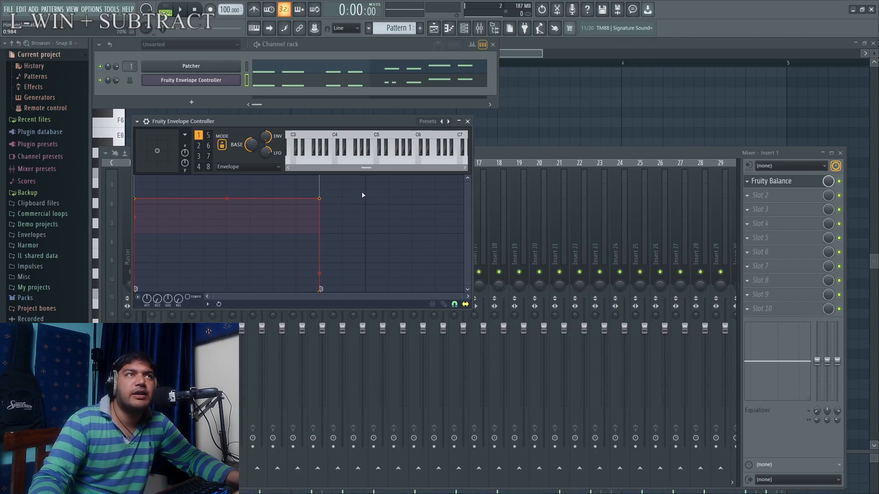
left_click(467, 122)
left_click(763, 181)
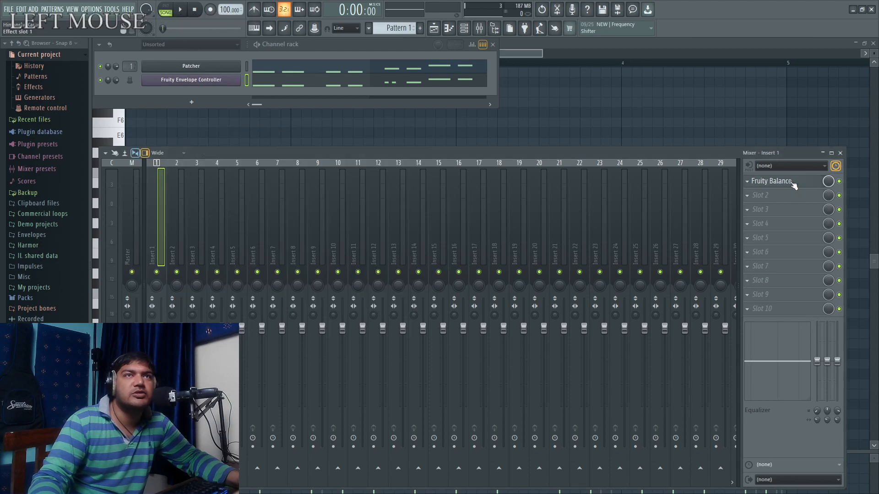
left_click(763, 182)
key("super+KP_Add")
key("super+KP_Add")
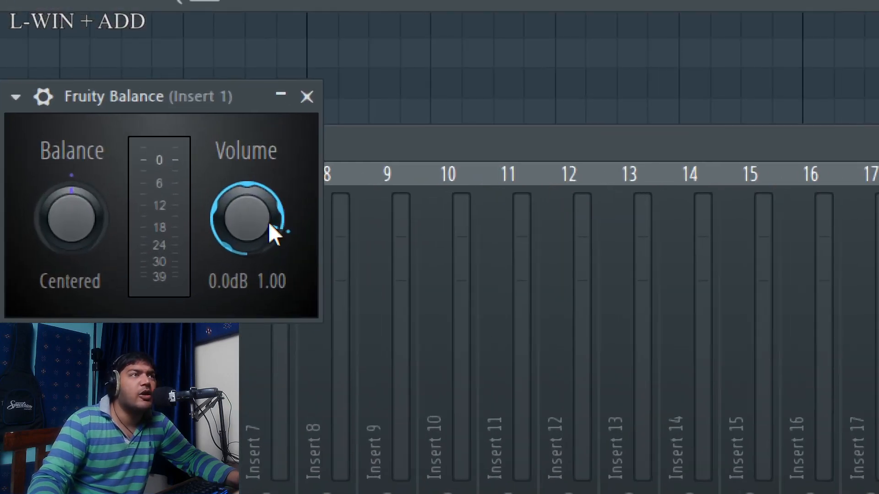
Review the internal controller choices for Fruity Balance's volume and accept the link to Fruity Envelope Controller - Articulator 1.
right_click(256, 219)
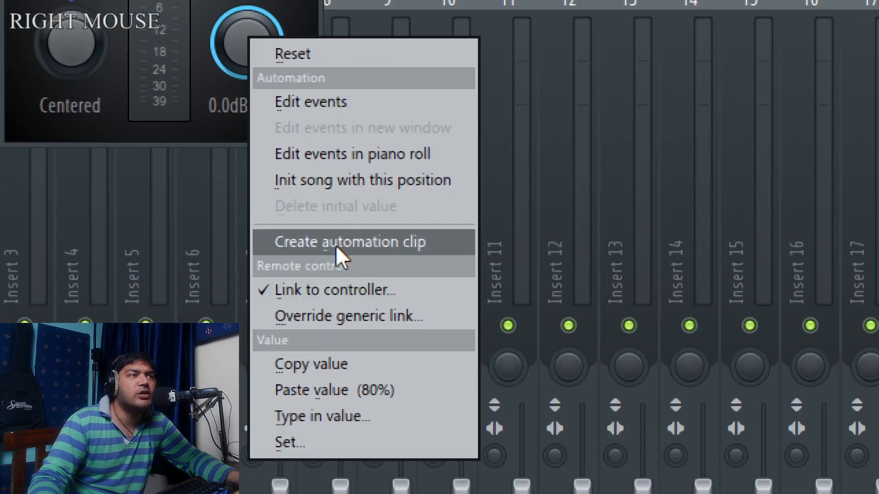
left_click(341, 293)
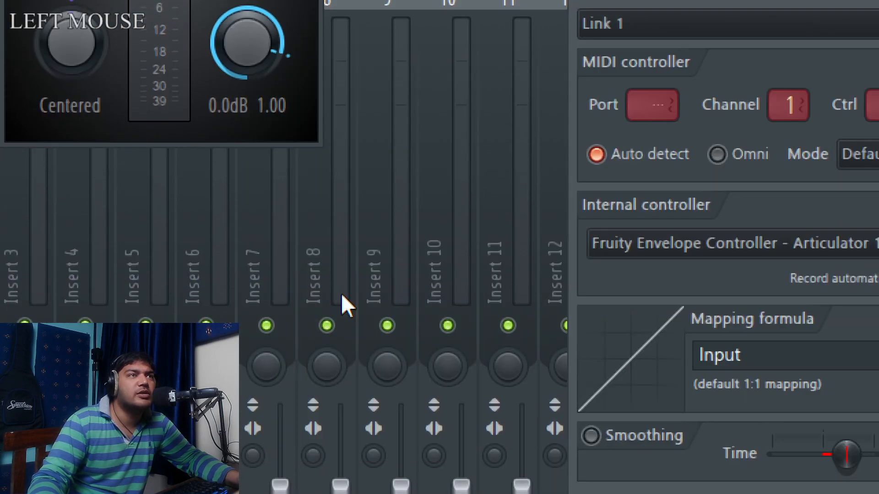
key("super+KP_Subtract")
key("super+KP_Add")
left_click(641, 243)
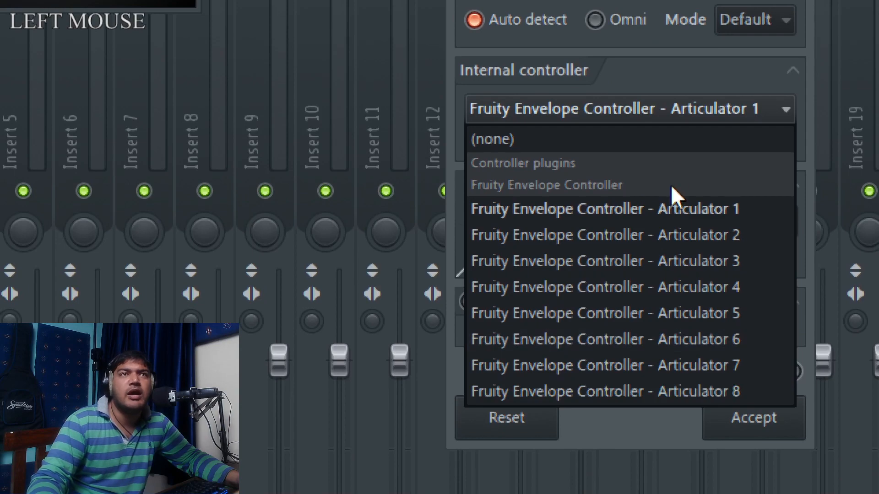
left_click(672, 300)
key("super+KP_Subtract")
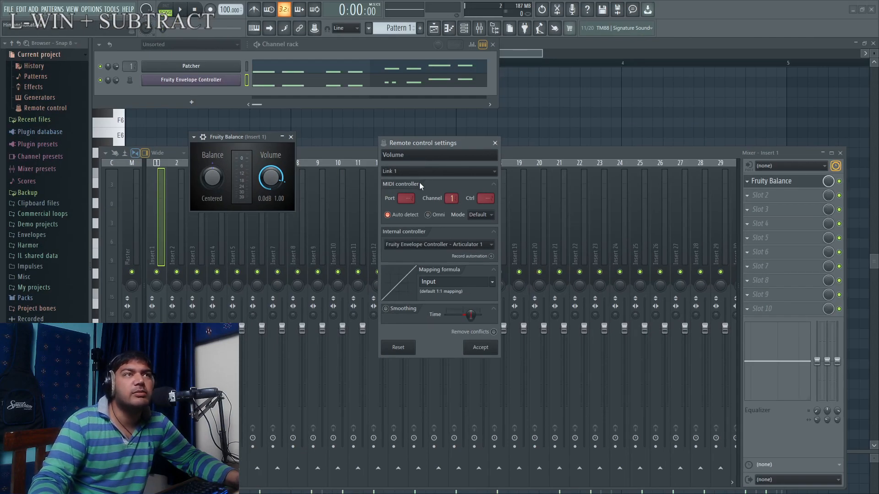
key("super+KP_Add")
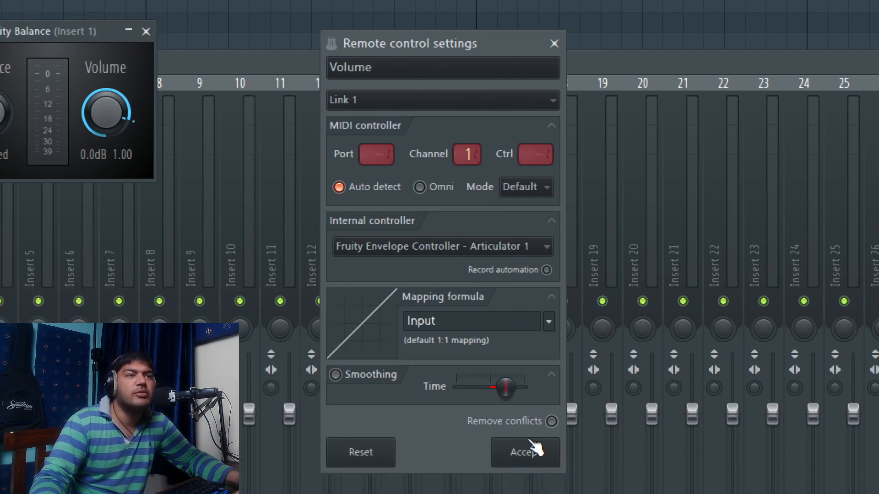
left_click(526, 450)
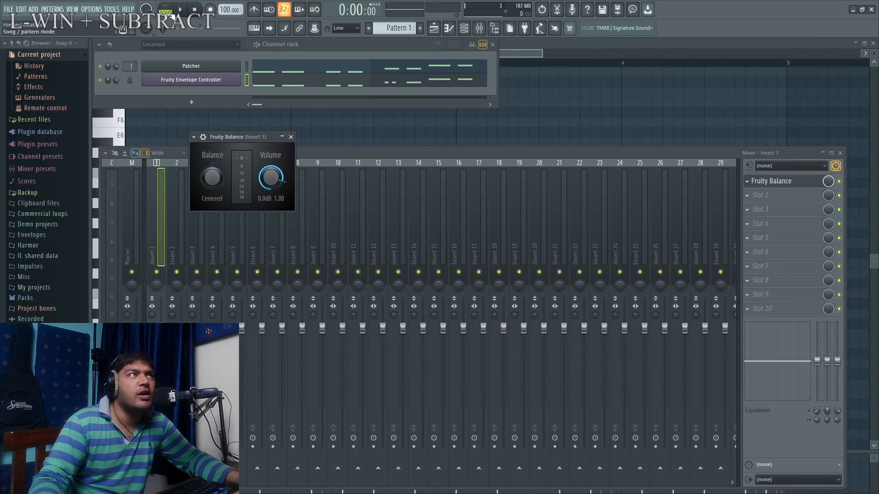
Move the Fruity Balance window away from the mixer's first insert tracks so Insert 1's level meter is uncovered.
key("super+plus")
left_click_drag(256, 139, 295, 163)
left_click_drag(355, 217, 418, 239)
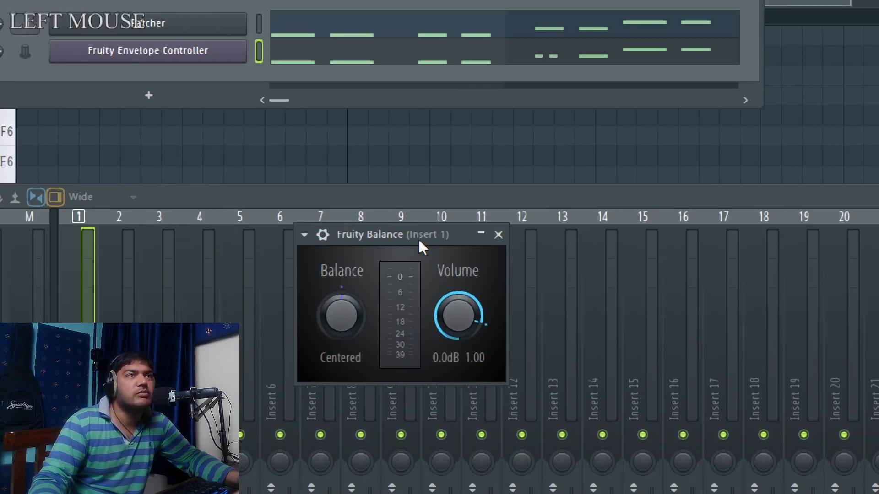
key("super+minus")
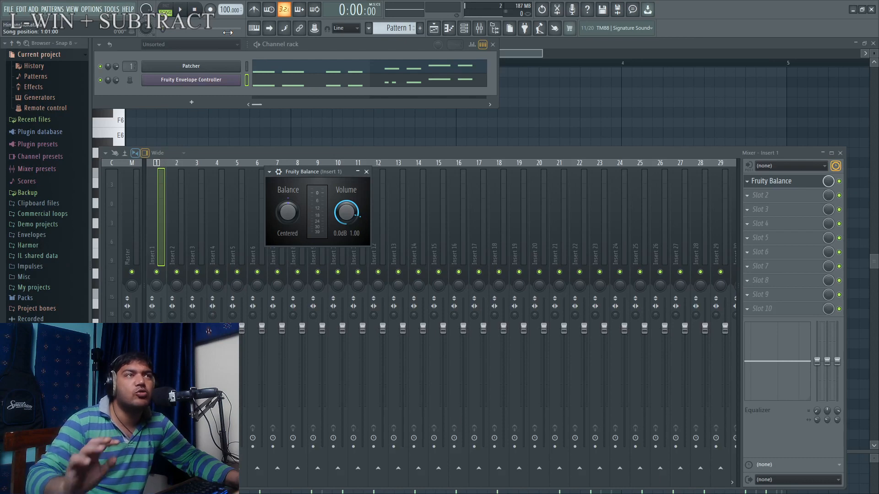
Play Pattern 1 to watch Fruity Balance's volume respond to the envelope controller, then stop playback.
key("super+plus")
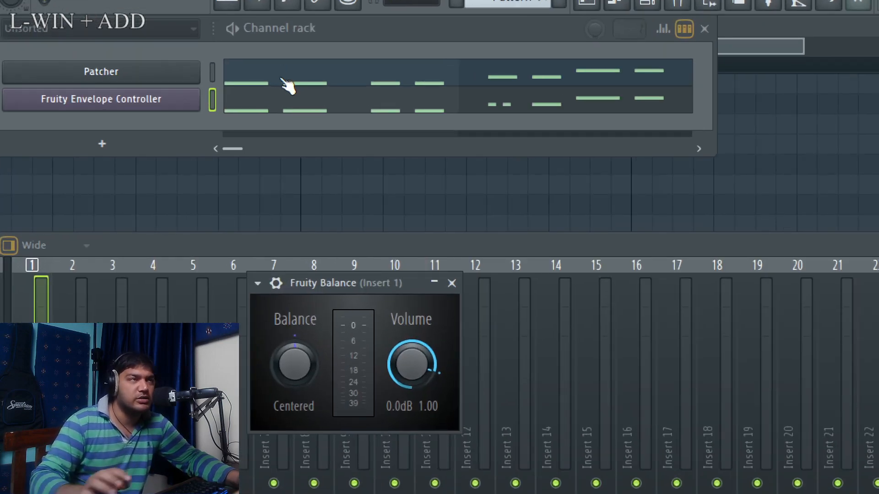
key("space")
key("super+minus")
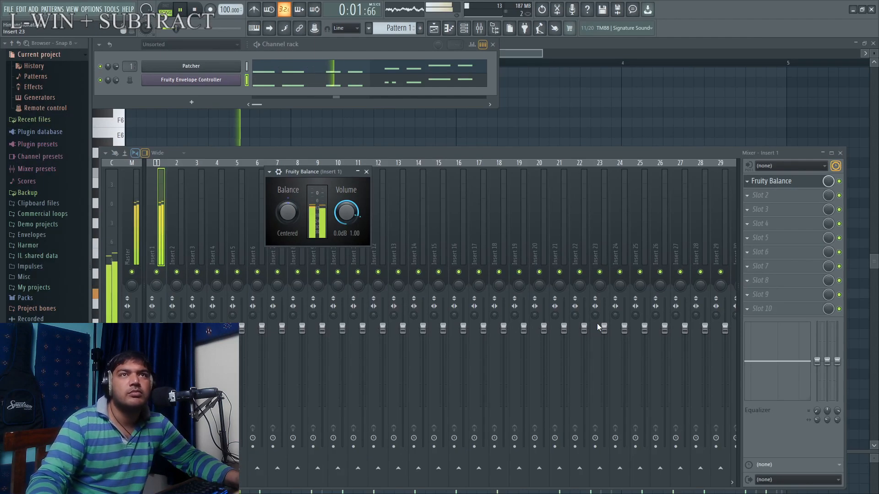
key("super+plus")
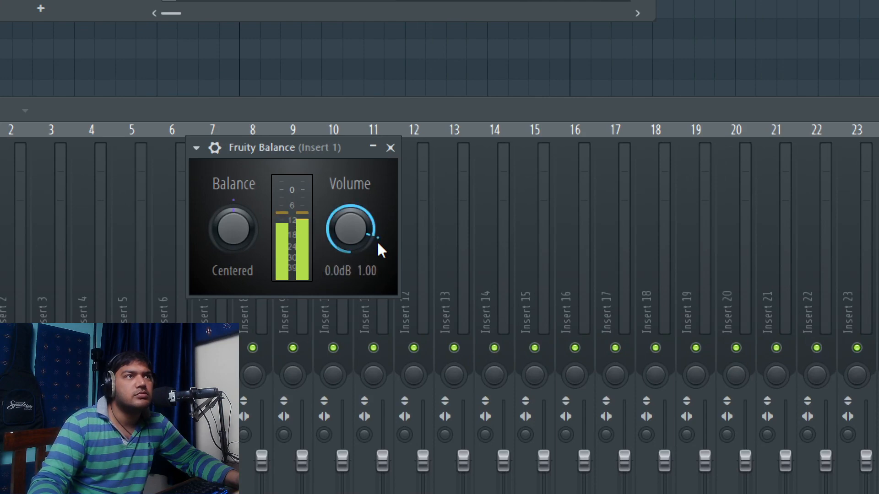
key("super+minus")
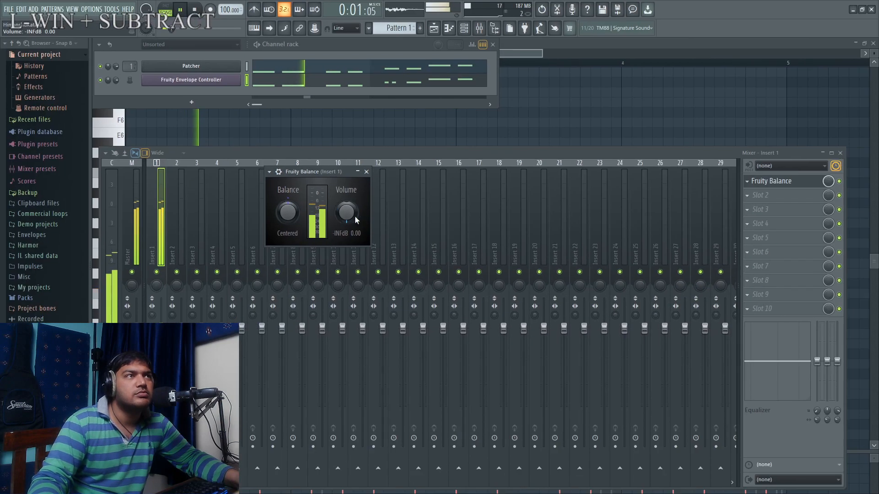
left_click(194, 10)
Examine the short repeated notes in the Fruity Envelope Controller's piano roll and close the piano roll.
left_click(365, 87)
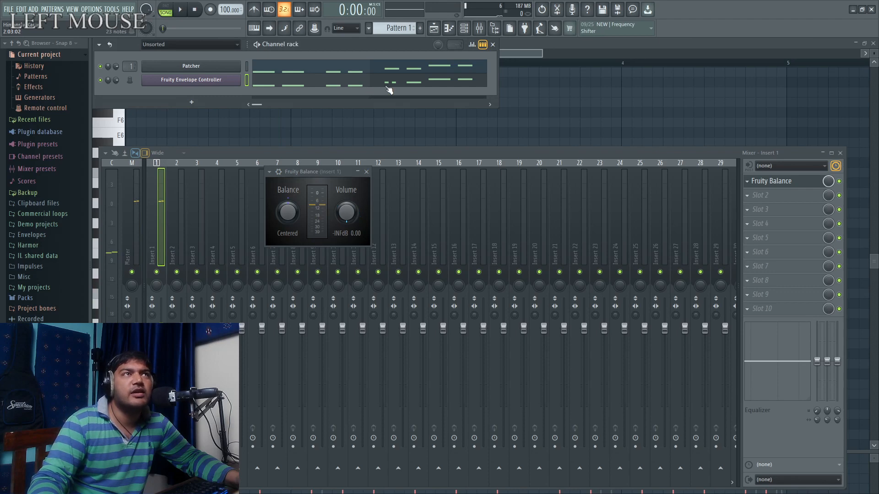
left_click(364, 88)
key("super+plus")
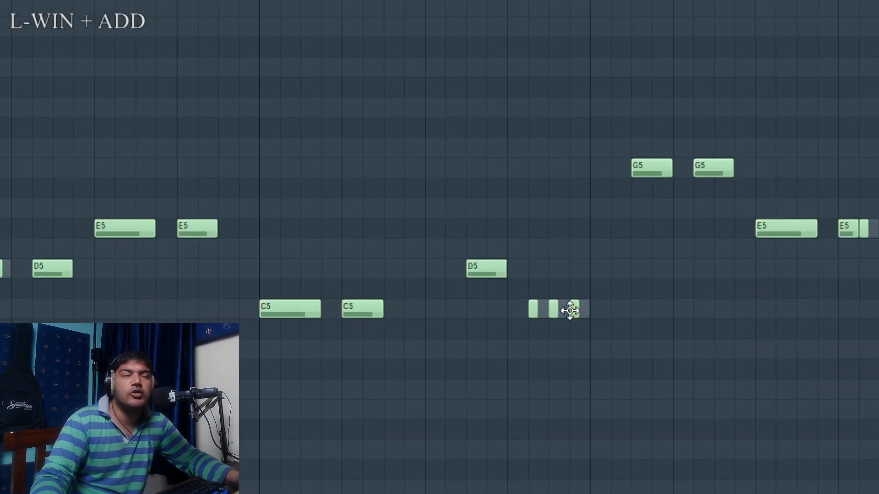
key("super+plus")
key("super+minus")
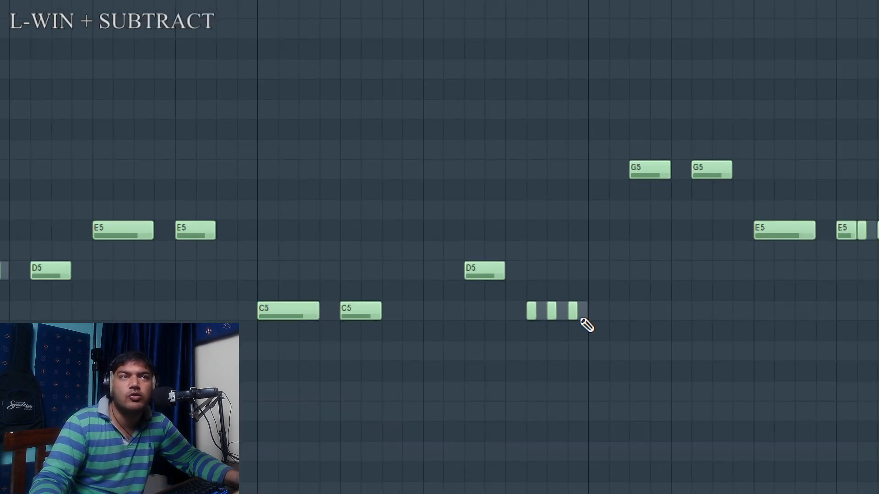
key("super+minus")
key("super+plus")
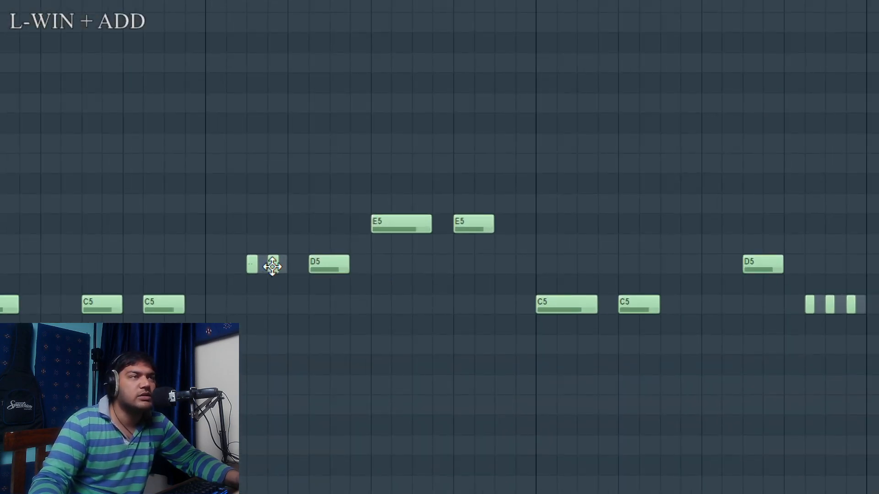
key("super+minus")
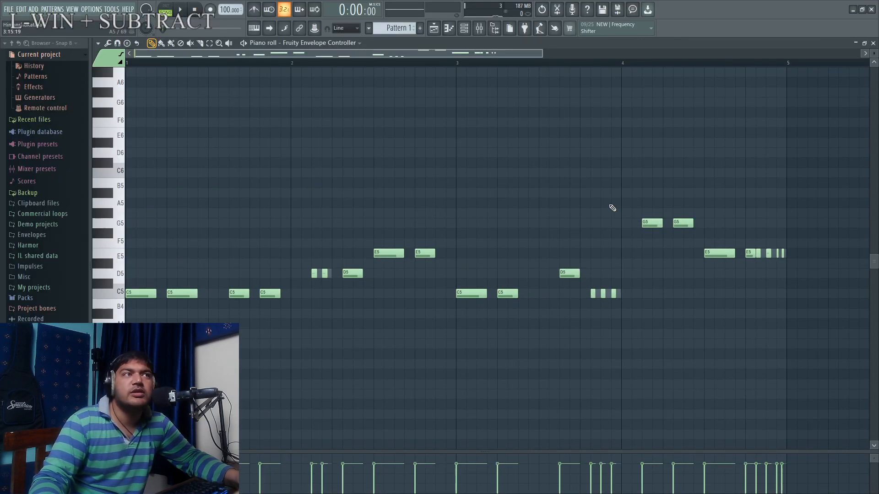
left_click(873, 43)
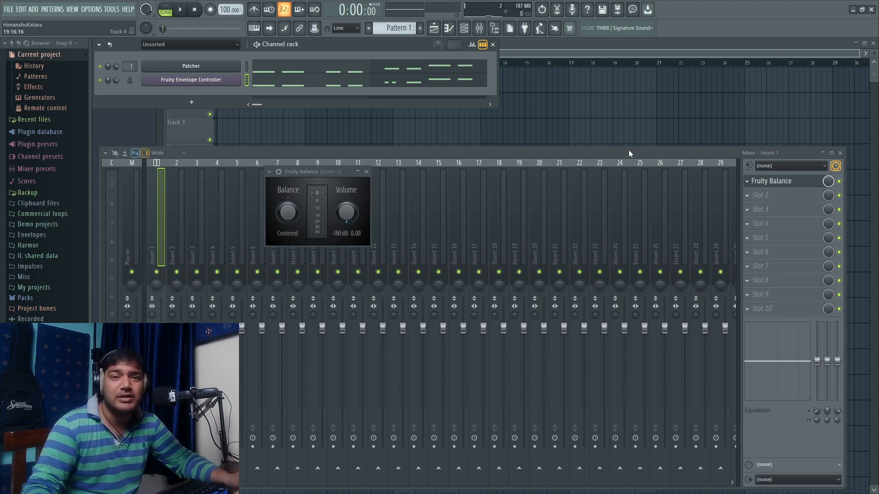
Check the Fruity Balance effect on mixer Insert 1 and open the Patcher channel's map.
left_click(780, 183)
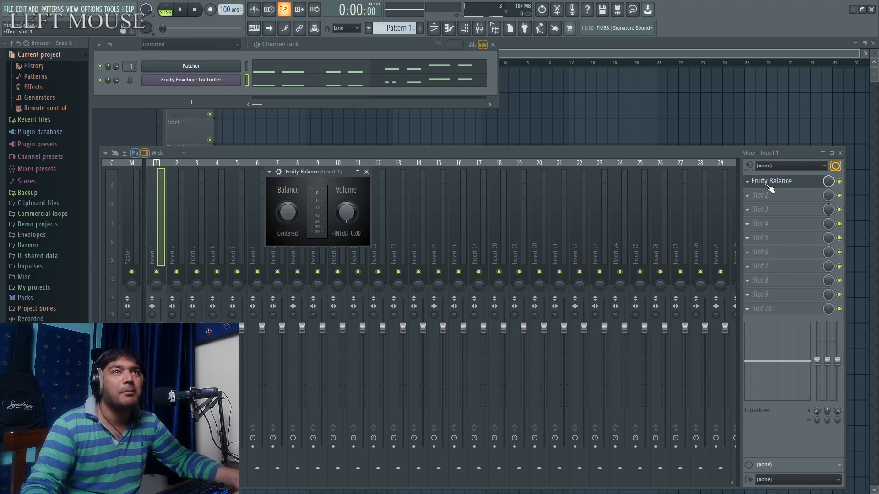
left_click(204, 68)
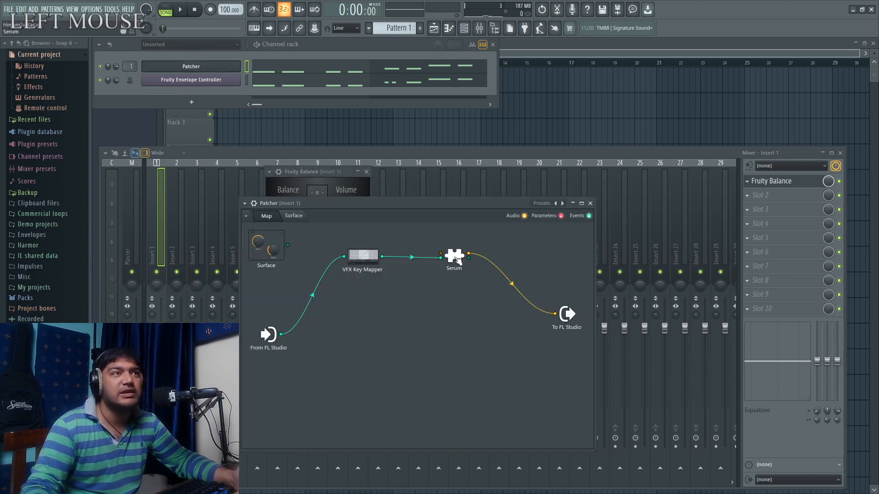